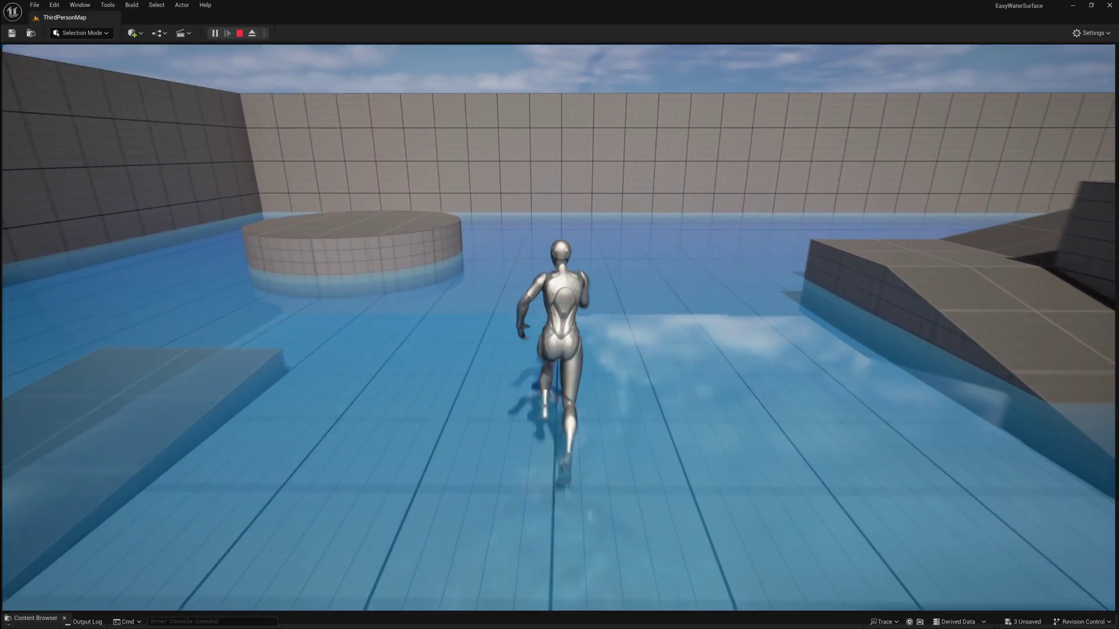
Run the character through the flooded level past the blue cubes and walls to examine how the water reacts.
key("a")
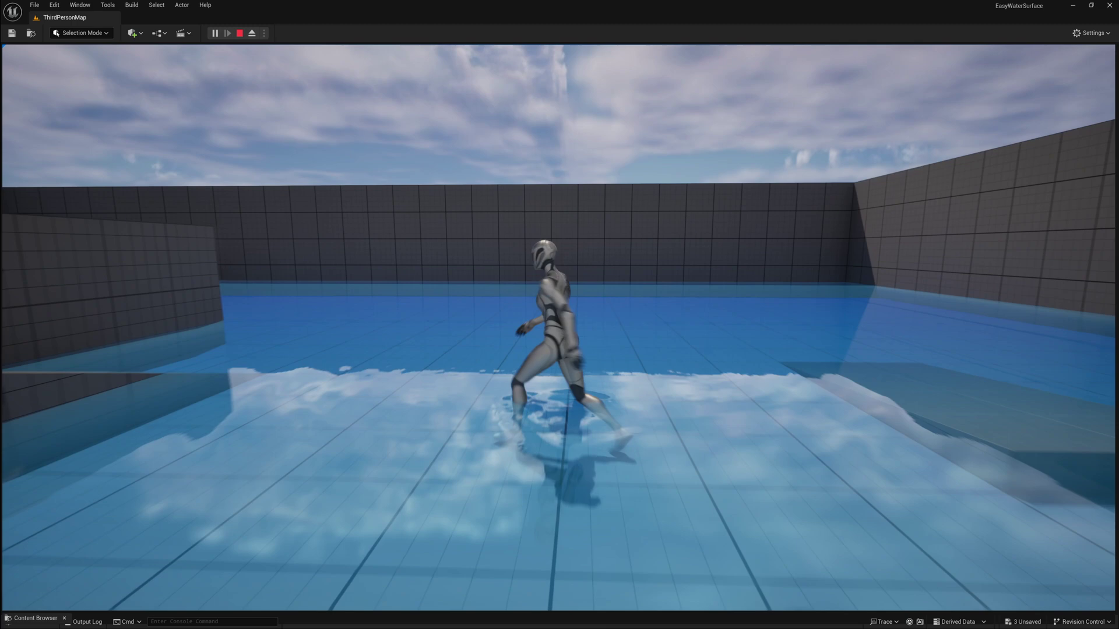
key("w")
key("d")
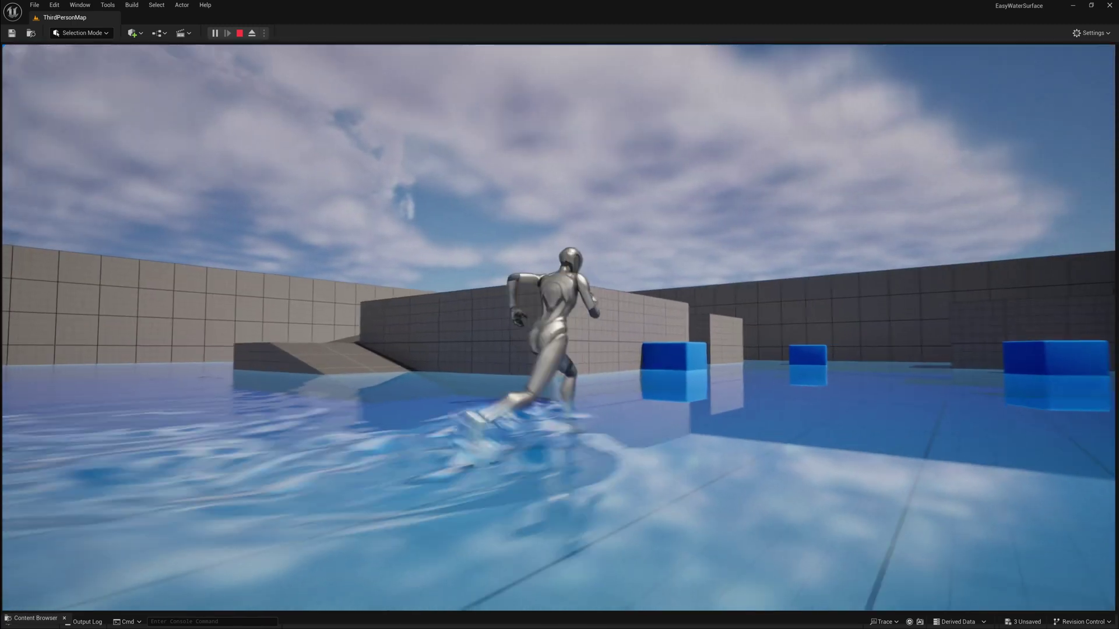
key("w")
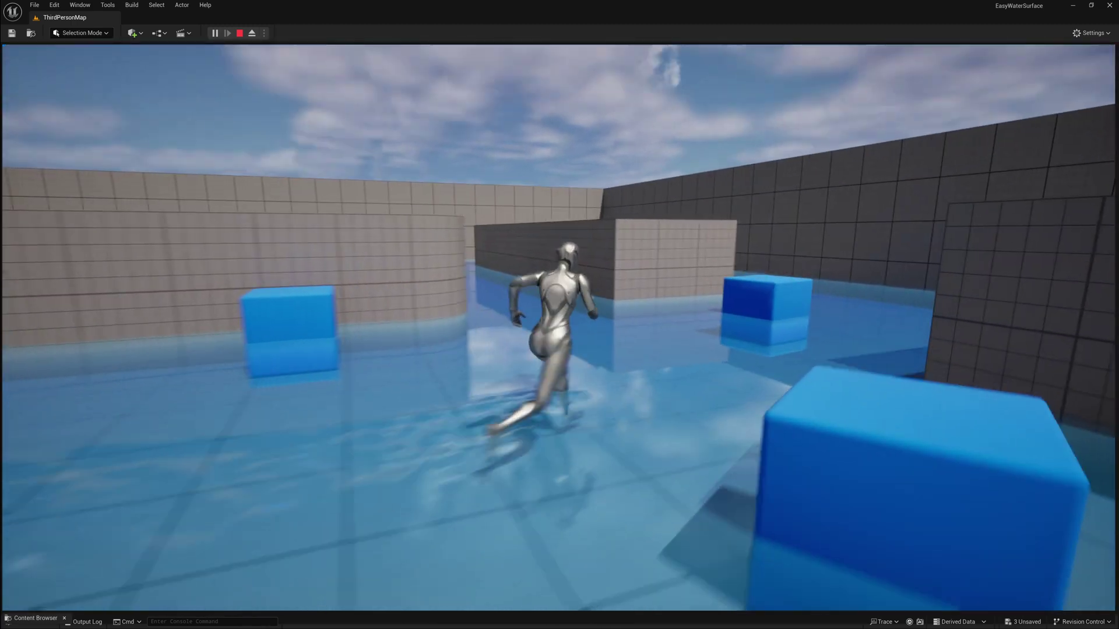
key("w")
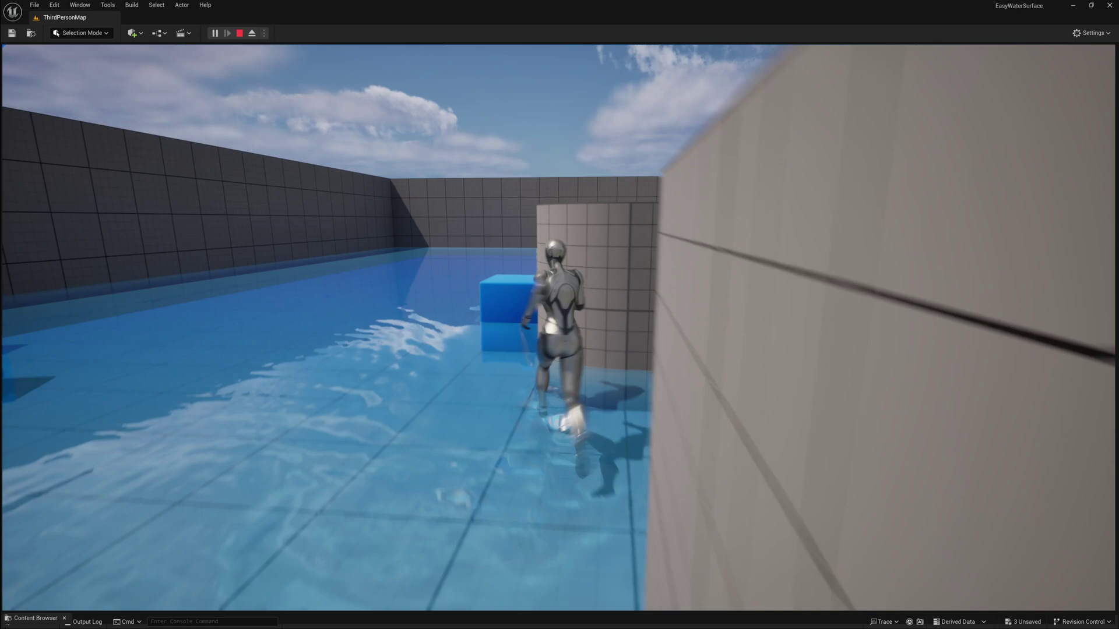
key("w")
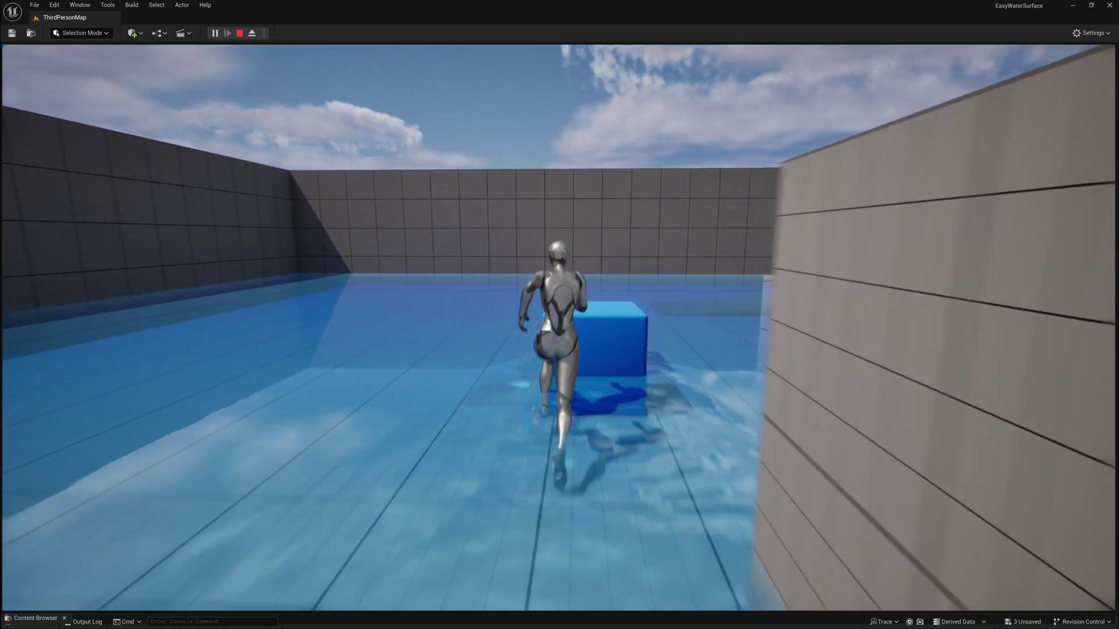
key("w")
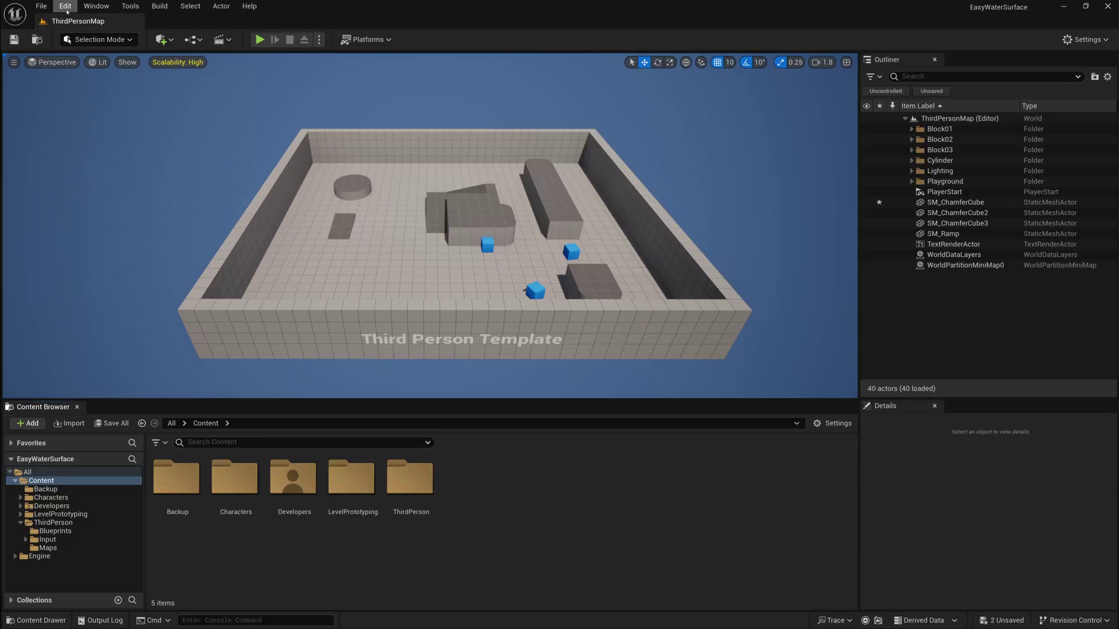
Open the project's plugin manager.
left_click(66, 9)
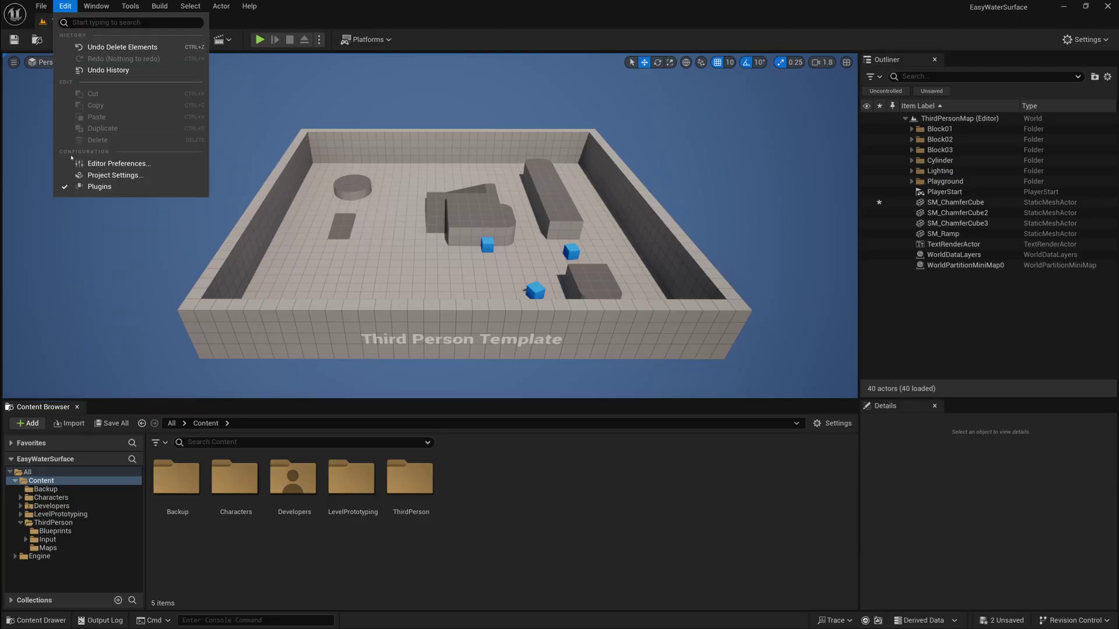
left_click(88, 186)
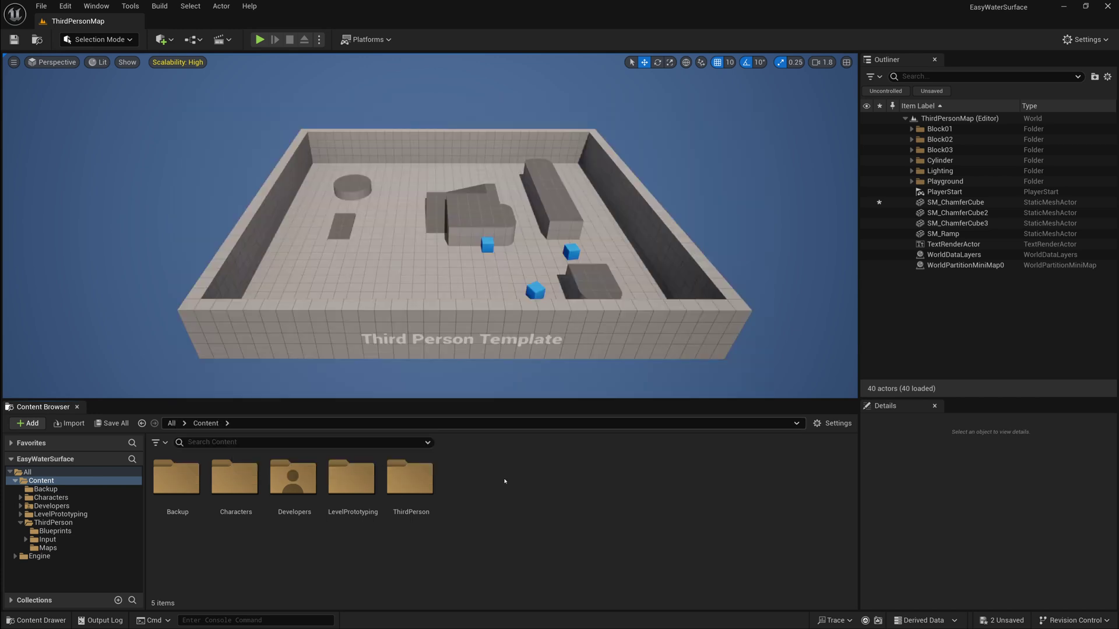
Create a Niagara system in the Content folder from the Grid2D_SW_ParticleCollisions template and name it FXS_WaterSurface.
right_click(497, 482)
left_click(542, 233)
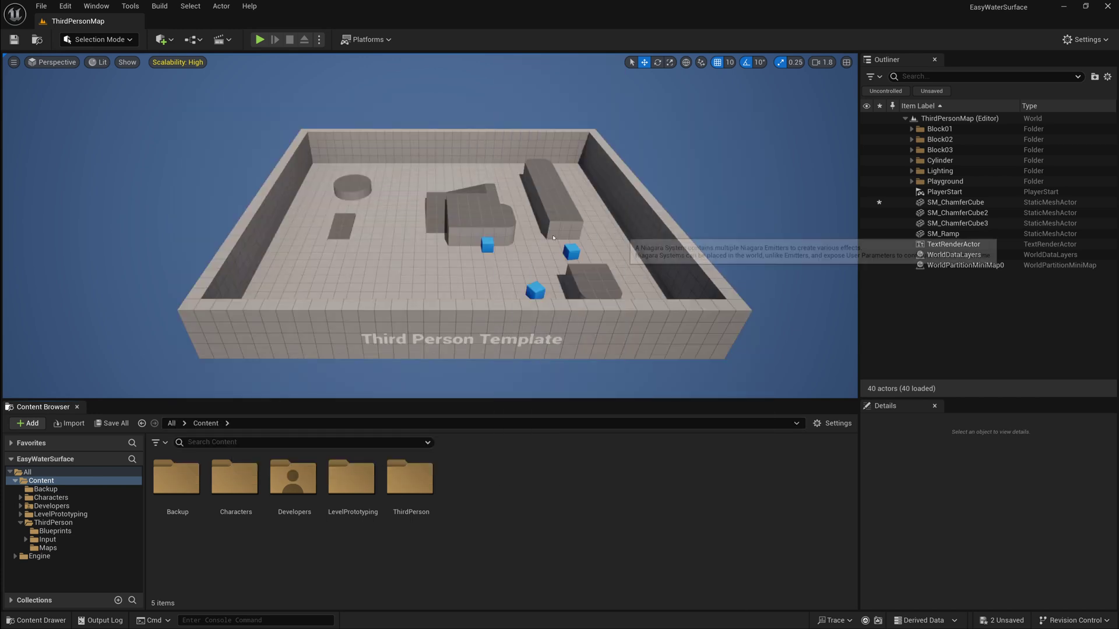
left_click_drag(452, 159, 302, 105)
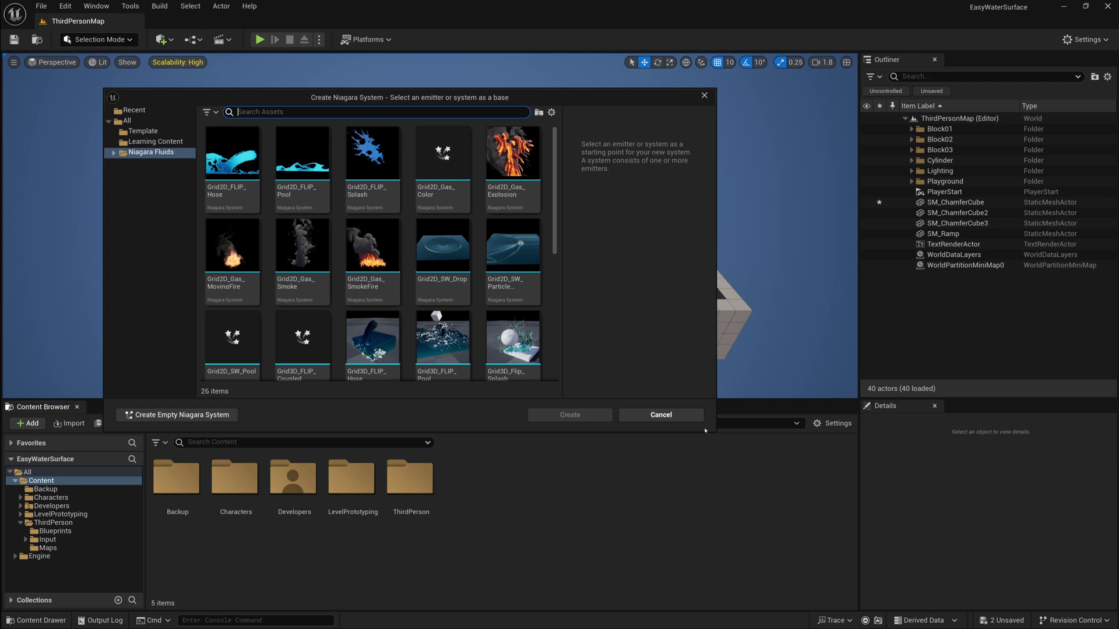
left_click_drag(715, 430, 910, 532)
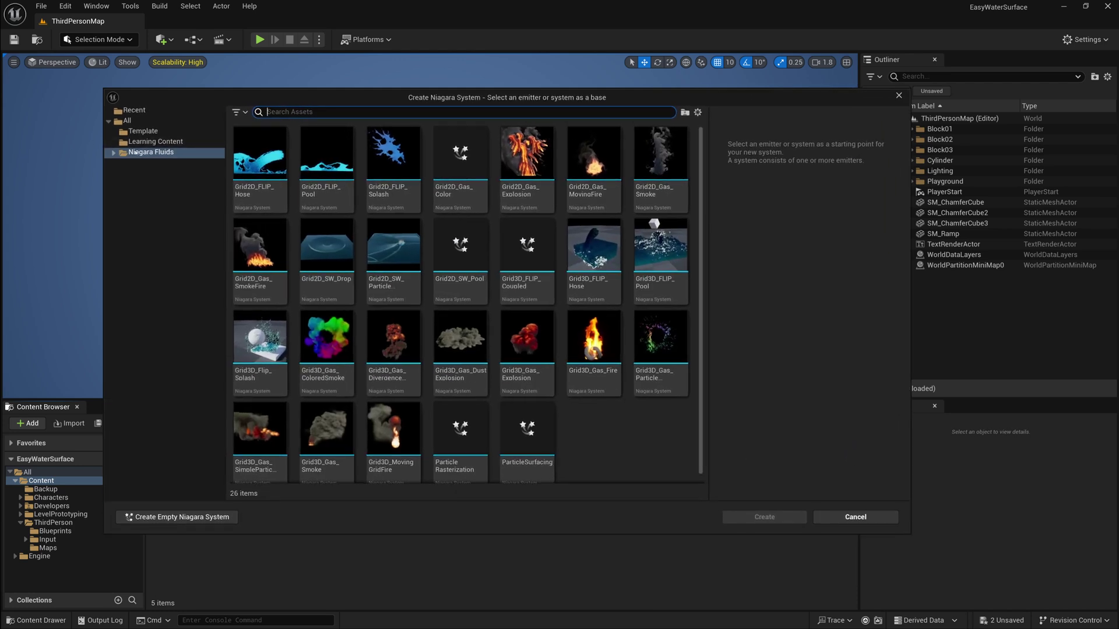
left_click(402, 267)
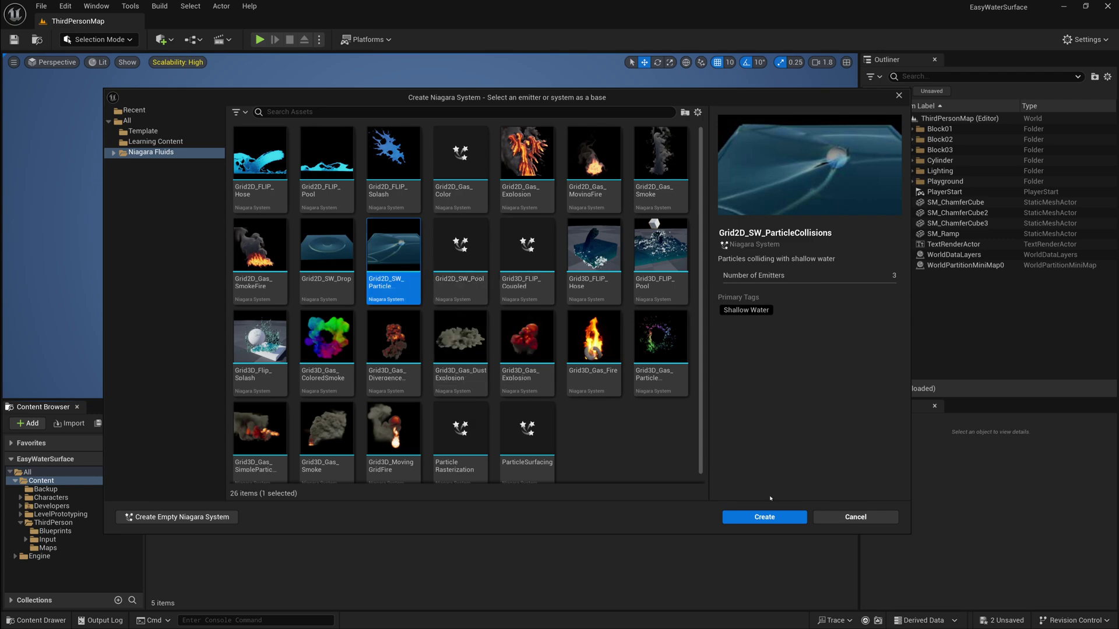
left_click(764, 517)
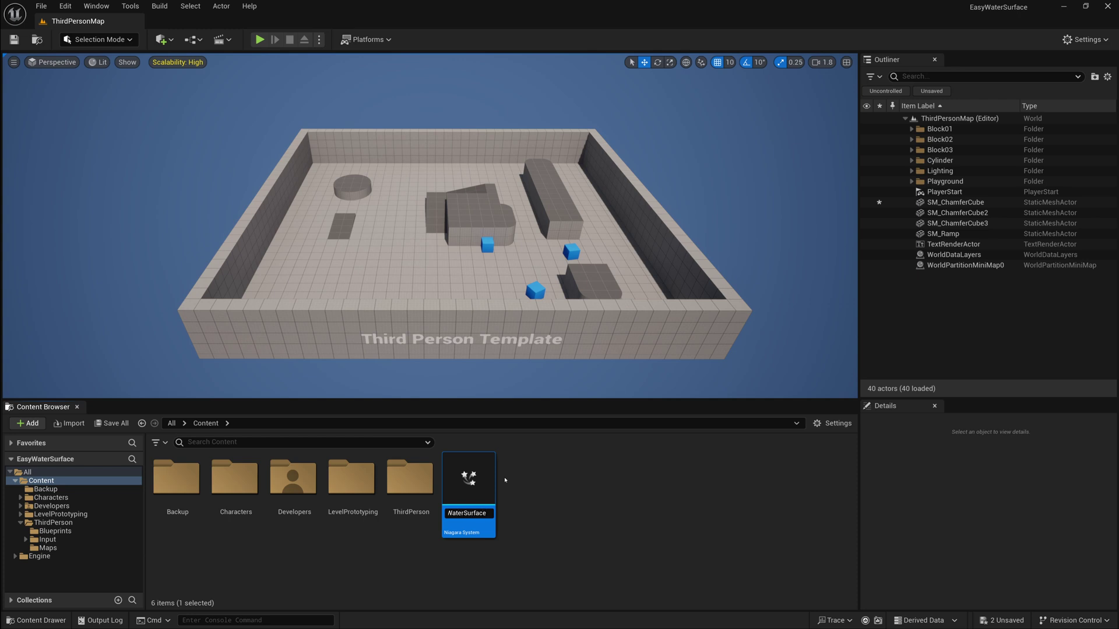
key("Return")
Open FXS_WaterSurface in a maximized Niagara editor and widen its system overview.
double_click(469, 478)
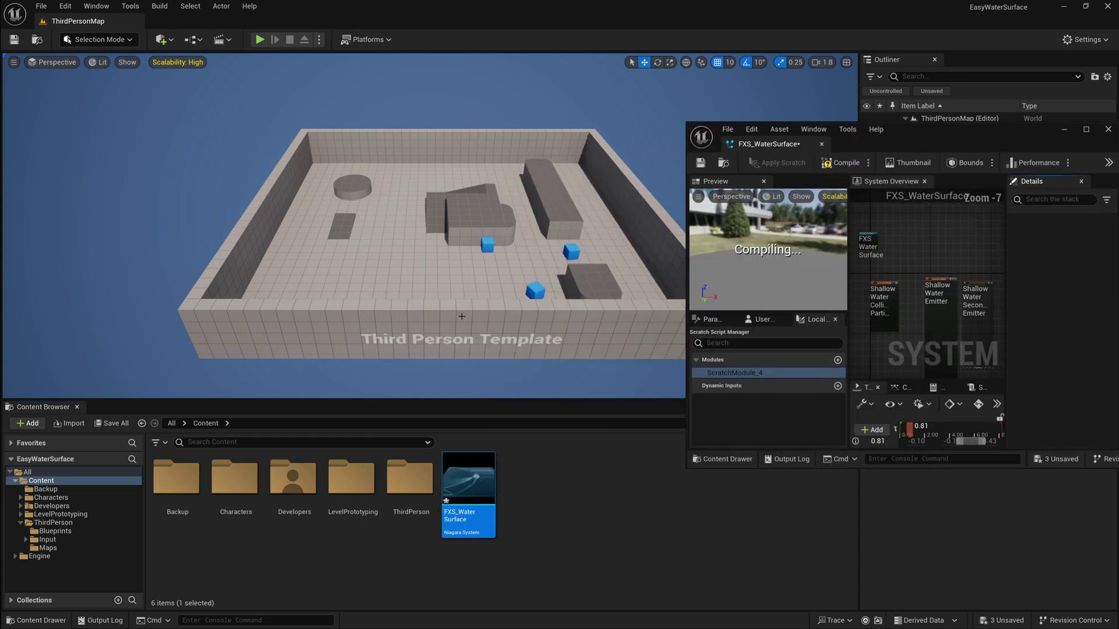
double_click(936, 134)
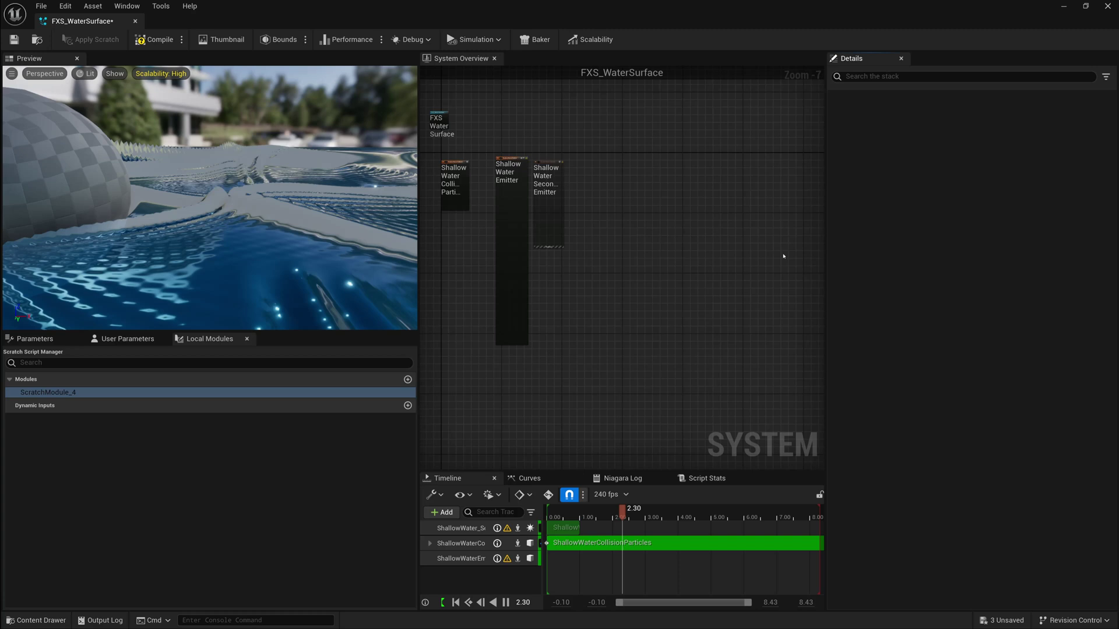
left_click_drag(934, 285, 964, 284)
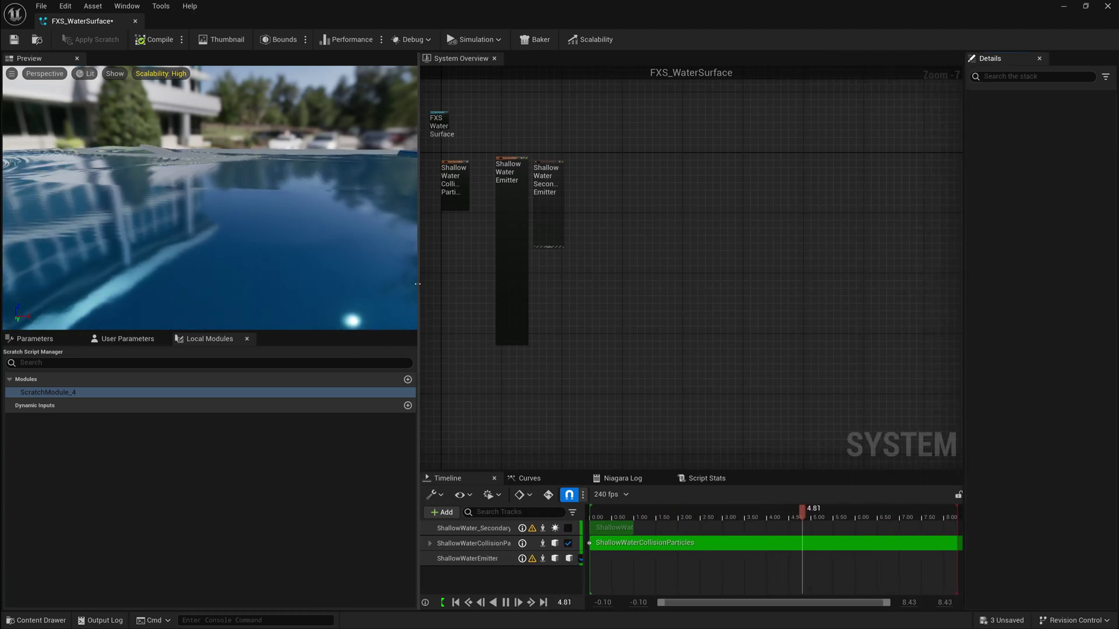
left_click_drag(418, 334, 358, 335)
Examine the simulated water surface from above in a taller preview.
scroll(260, 237, "down", 8)
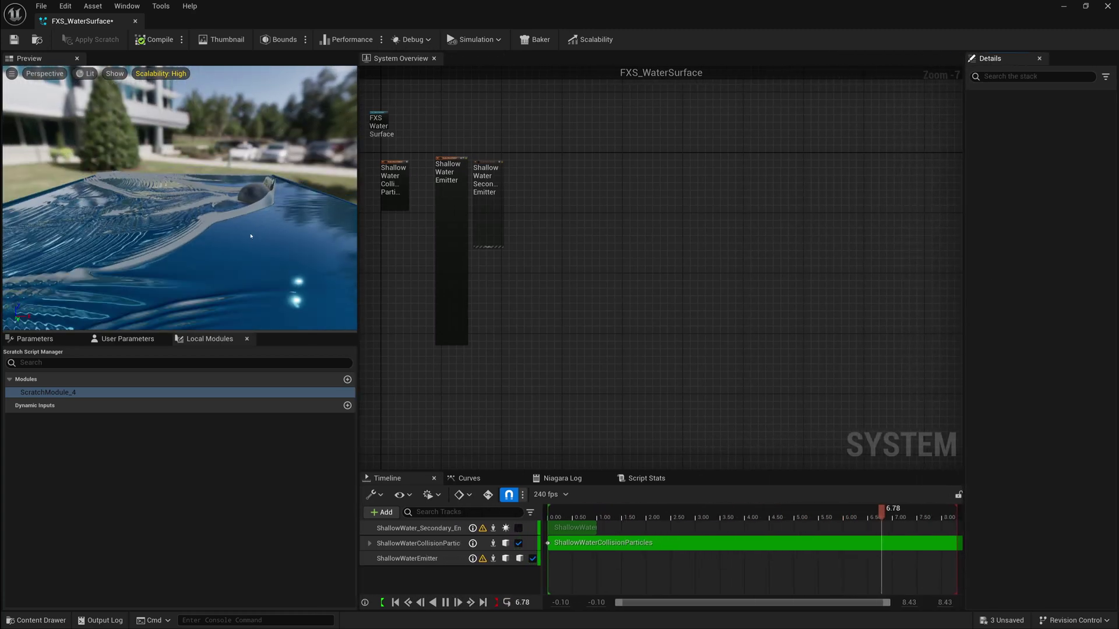
left_click_drag(250, 237, 250, 292)
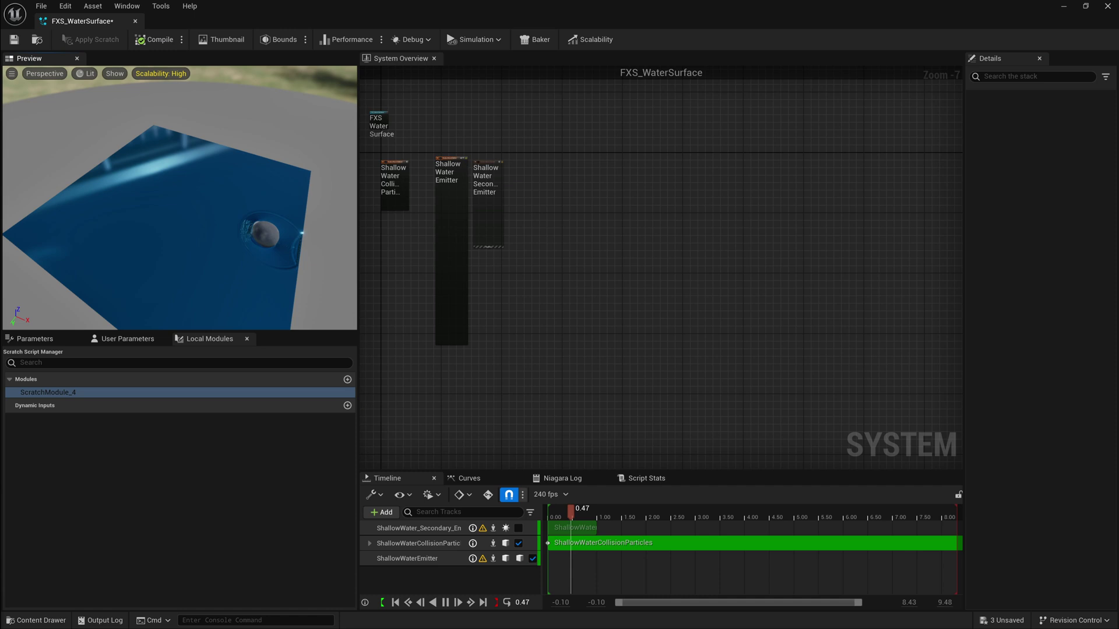
left_click_drag(300, 233, 355, 196)
left_click_drag(179, 199, 296, 198)
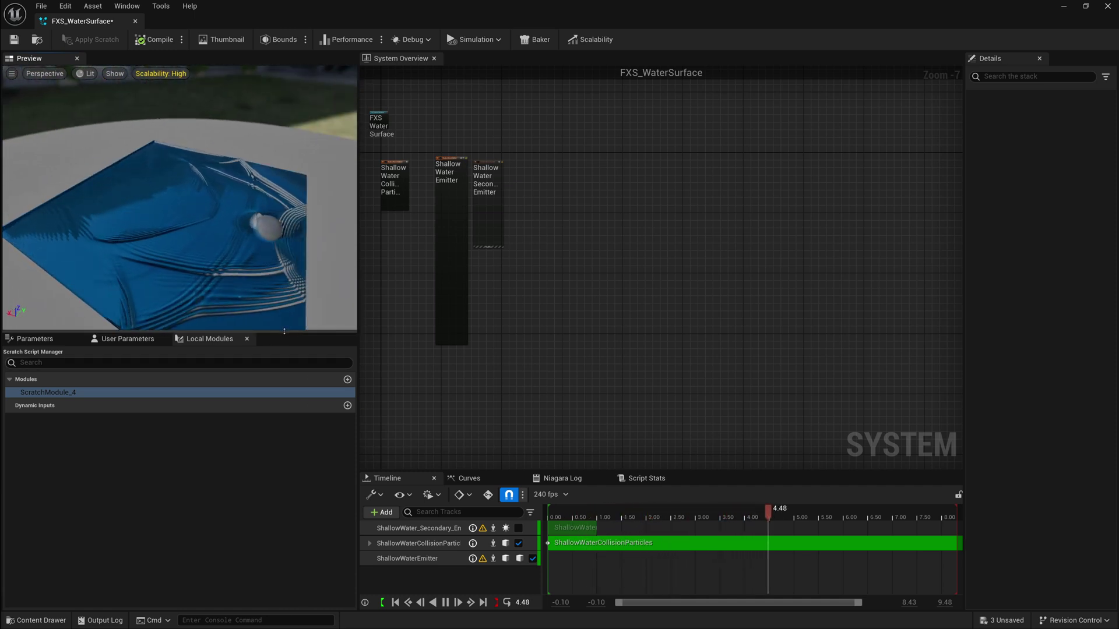
left_click_drag(281, 335, 281, 411)
Delete the ShallowWaterCollisionParticles emitter from the FXS_WaterSurface system.
right_click_drag(491, 299, 767, 310)
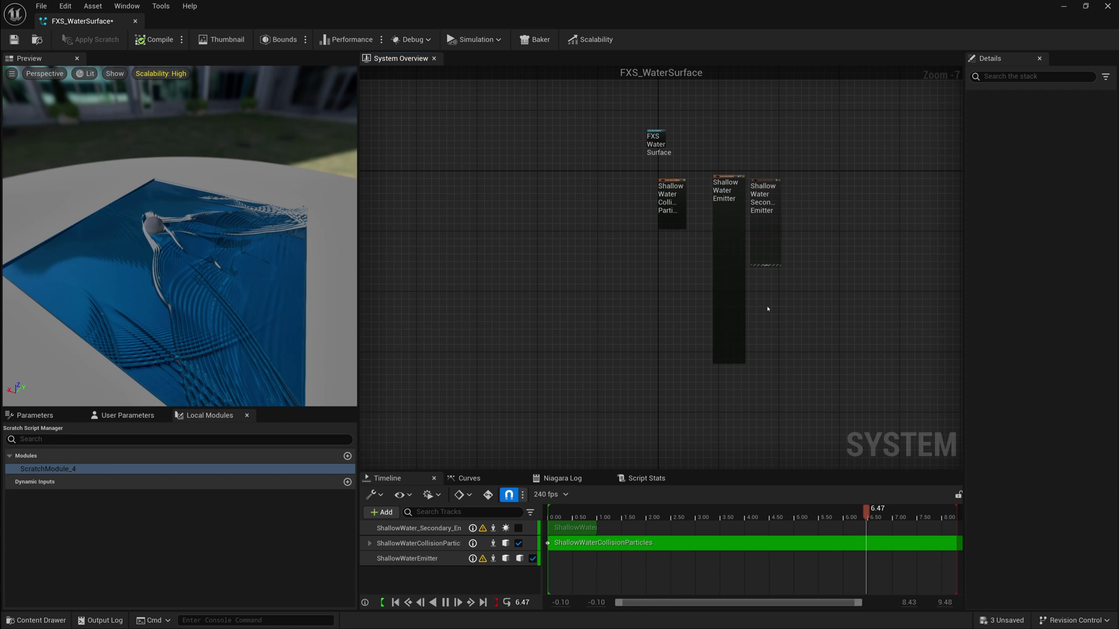
scroll(705, 199, "up", 4)
right_click_drag(696, 202, 501, 315)
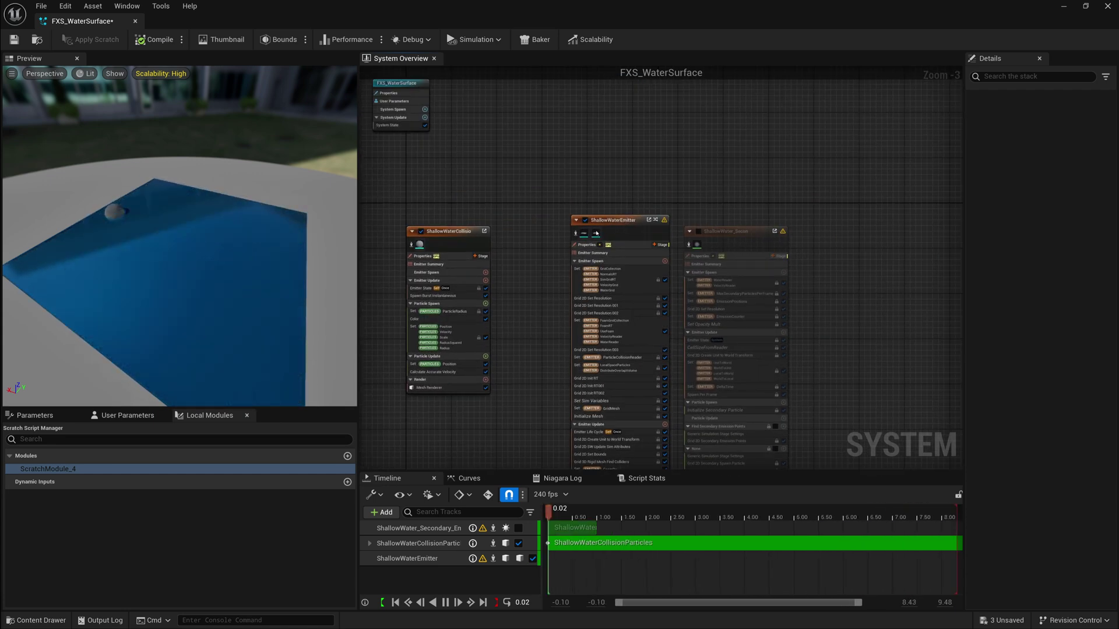
left_click(586, 232)
right_click_drag(570, 192, 564, 145)
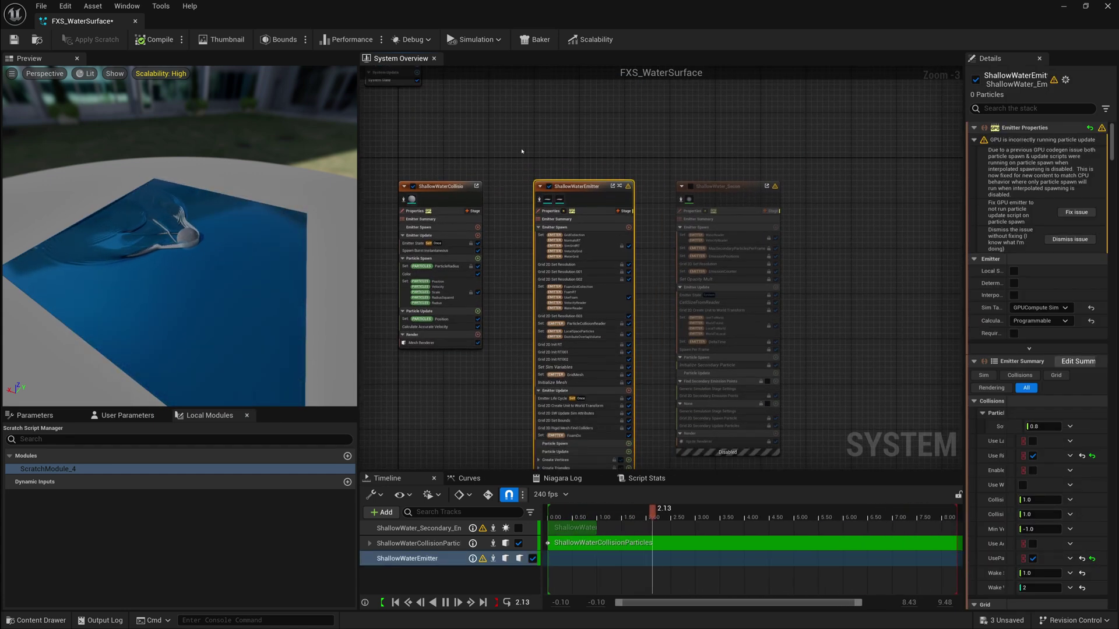
right_click_drag(429, 184, 511, 211)
left_click(511, 211)
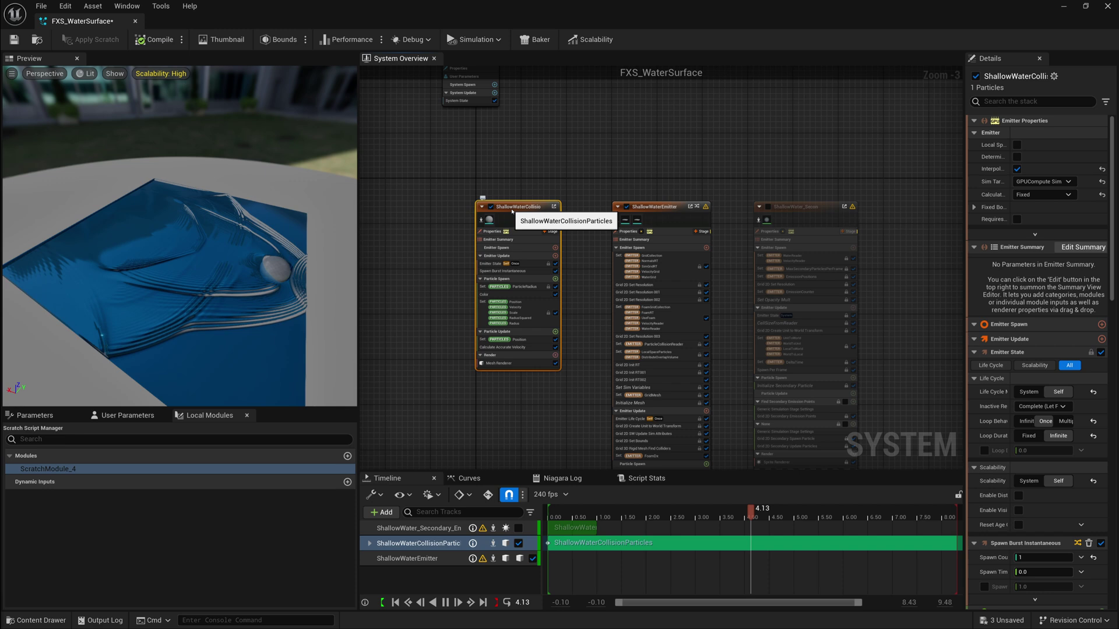
left_click_drag(519, 211, 540, 211)
key("Delete")
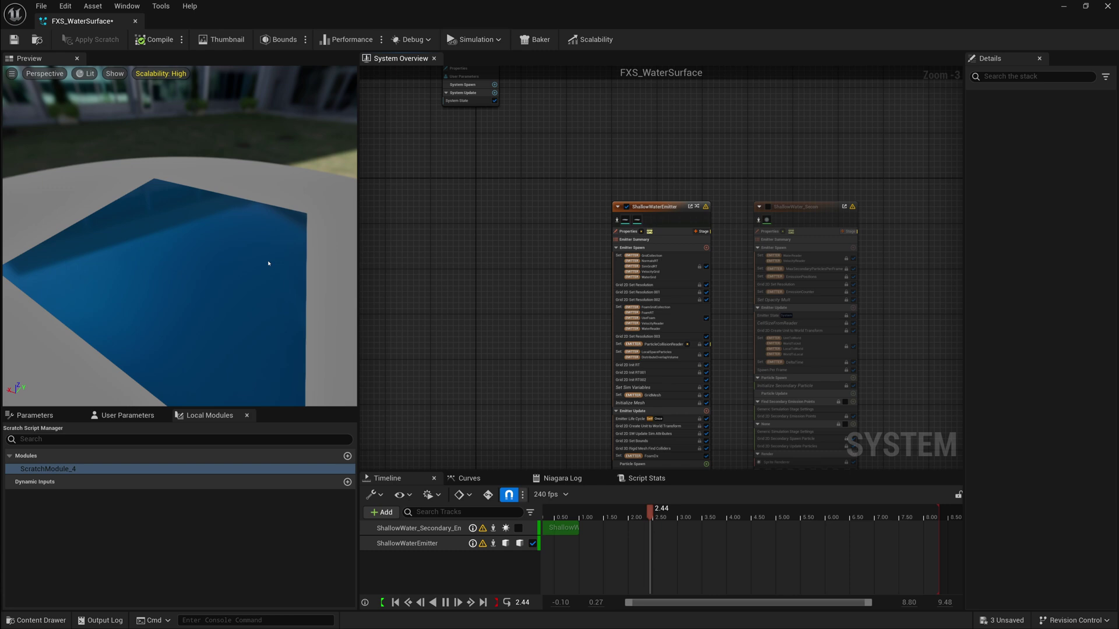
Move the FXS_WaterSurface system node beside the ShallowWaterEmitter node.
right_click_drag(502, 210, 512, 251)
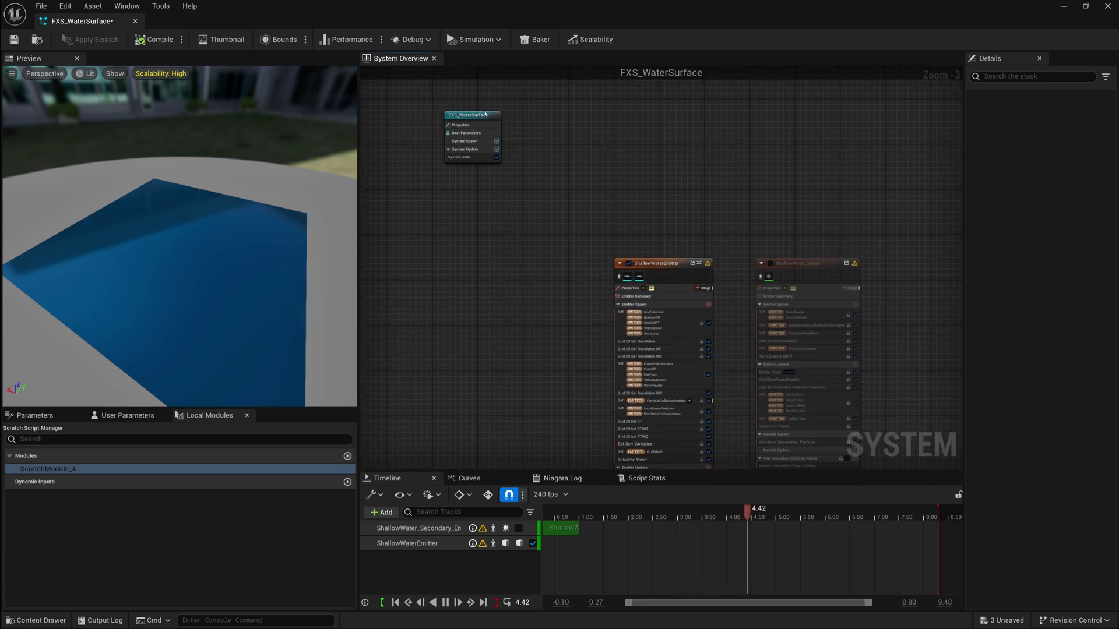
left_click_drag(485, 114, 568, 265)
right_click_drag(621, 241, 532, 181)
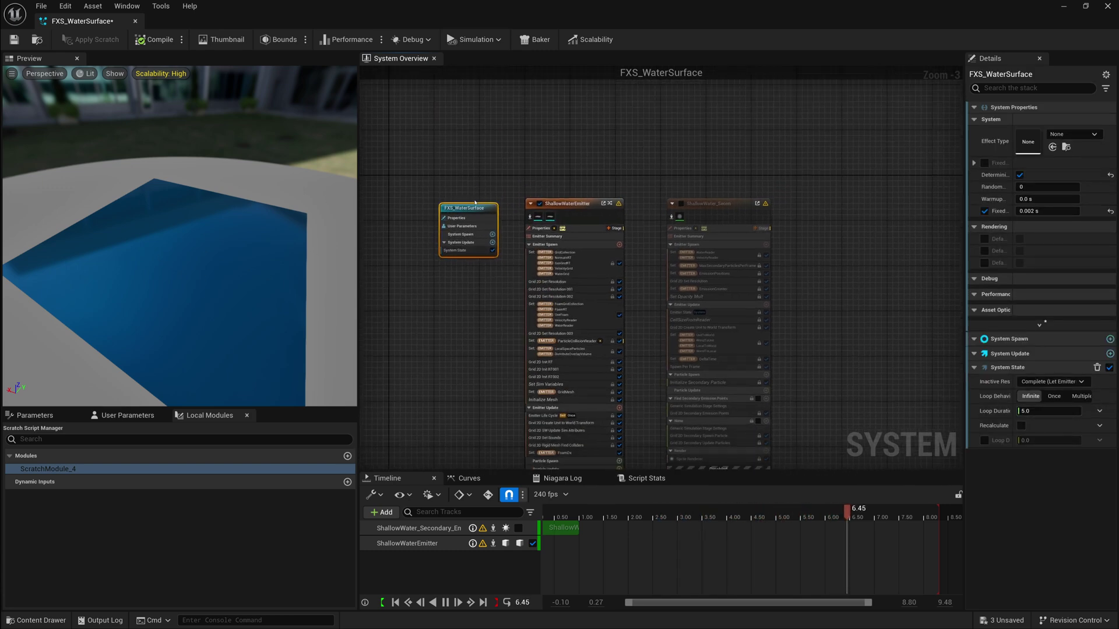
left_click_drag(475, 202, 481, 196)
Delete the disabled secondary shallow water emitter and adjust the system node's spacing from ShallowWaterEmitter.
left_click_drag(713, 207, 691, 208)
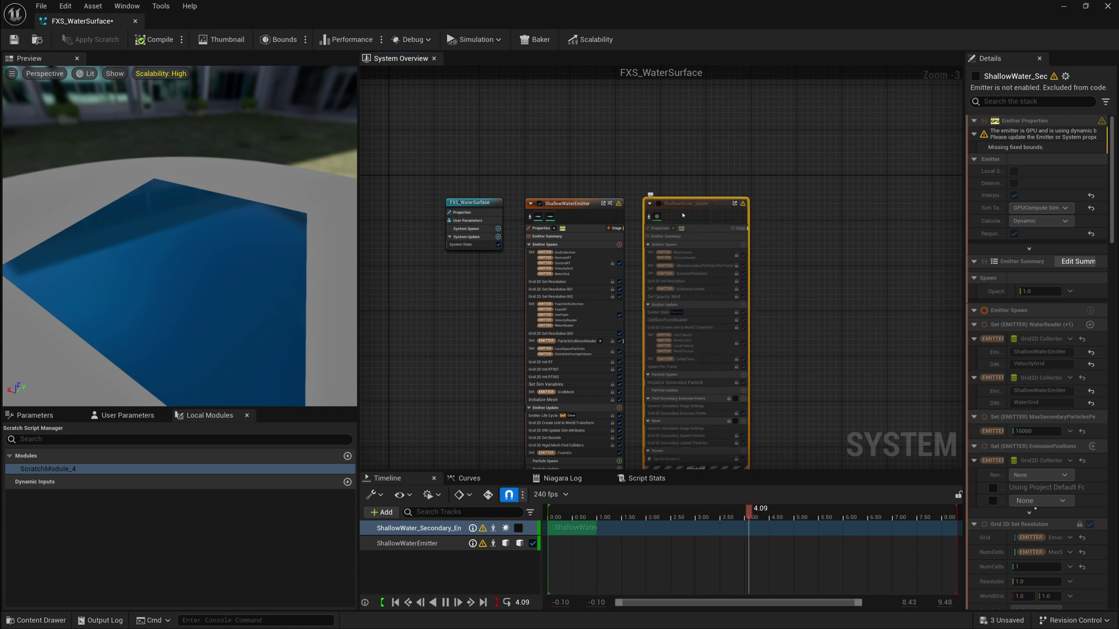
key("Delete")
scroll(686, 212, "up", 3)
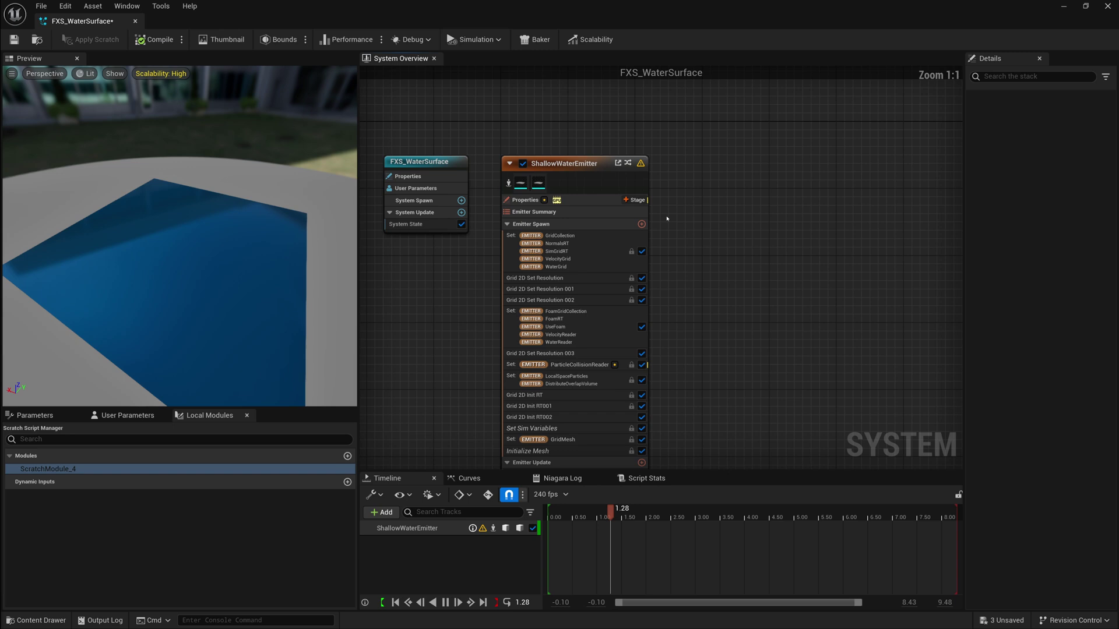
right_click_drag(679, 217, 781, 231)
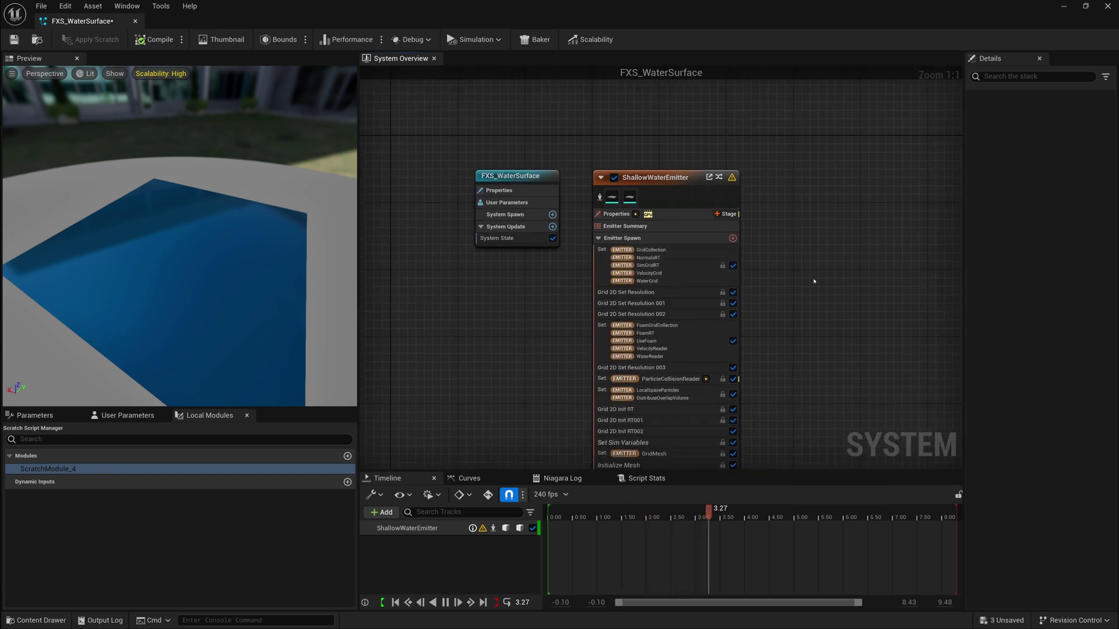
mouse_move(506, 177)
left_mouse_down()
mouse_move(522, 186)
mouse_move(489, 177)
left_mouse_up()
left_click(675, 180)
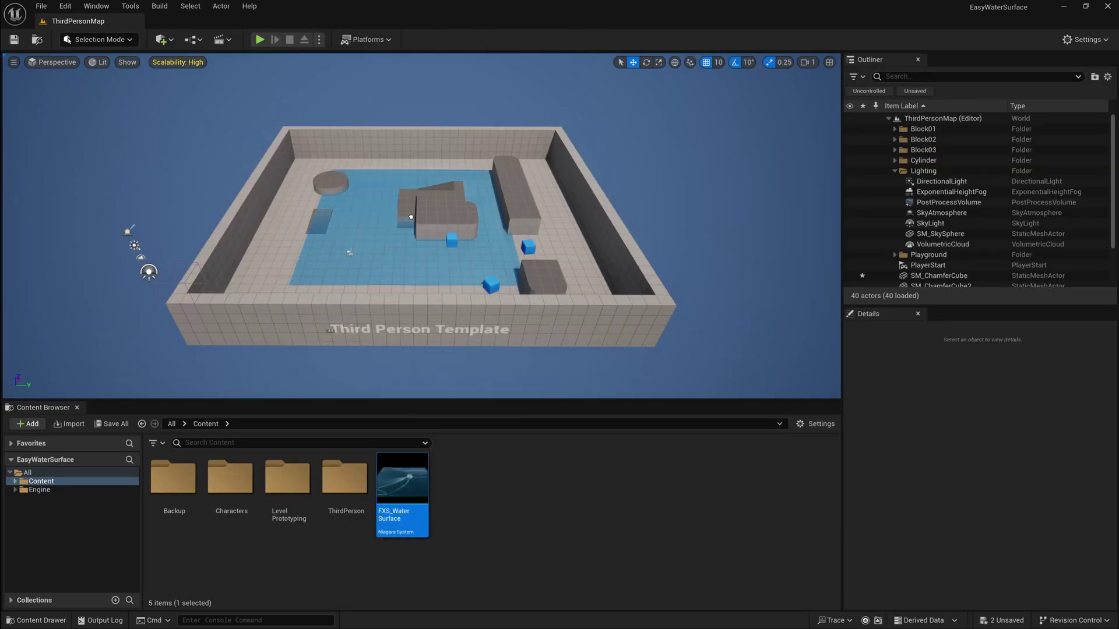
Place the FXS_WaterSurface system on the level floor near the central blocks and give its details more room.
left_click_drag(411, 221, 411, 220)
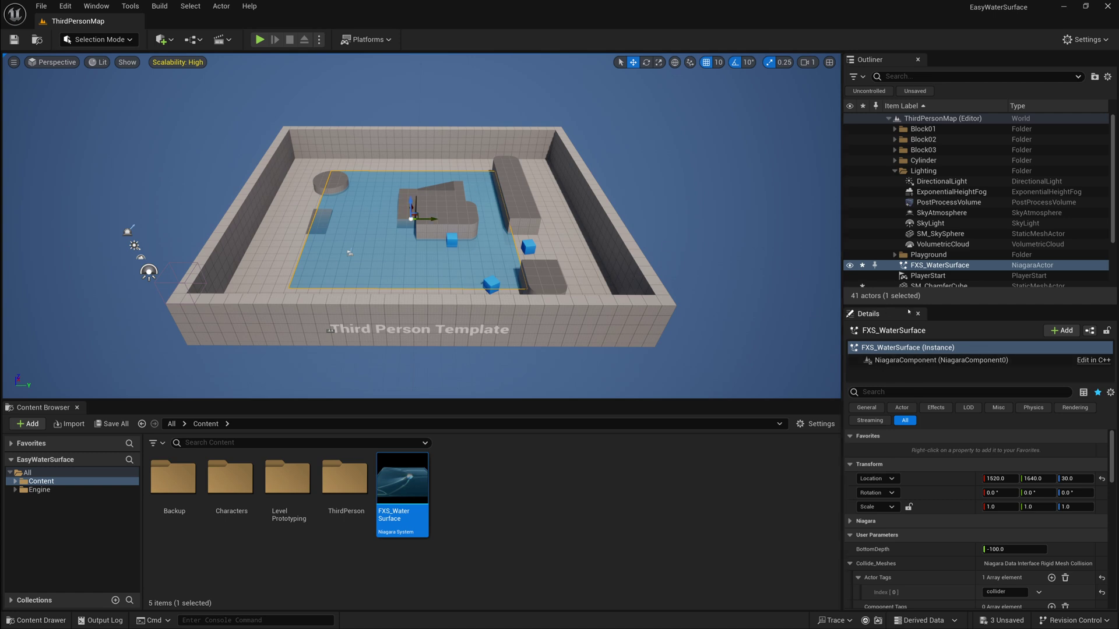
left_click_drag(905, 303, 907, 249)
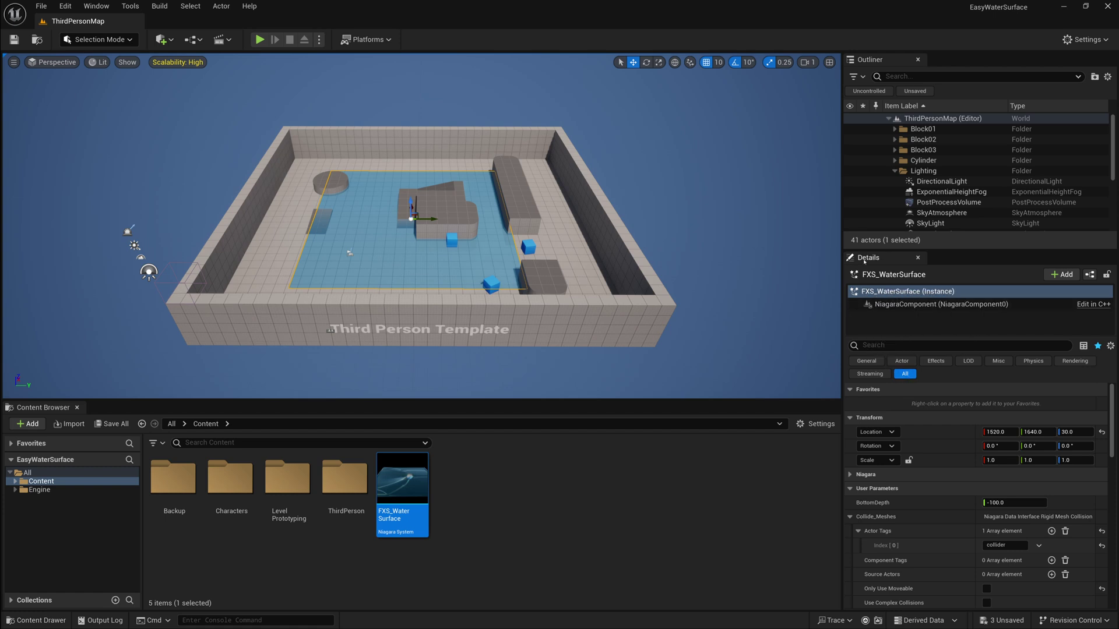
Set the FXS_WaterSurface actor's WorldGridSize to 3000 by 3500.
scroll(936, 494, "down", 3)
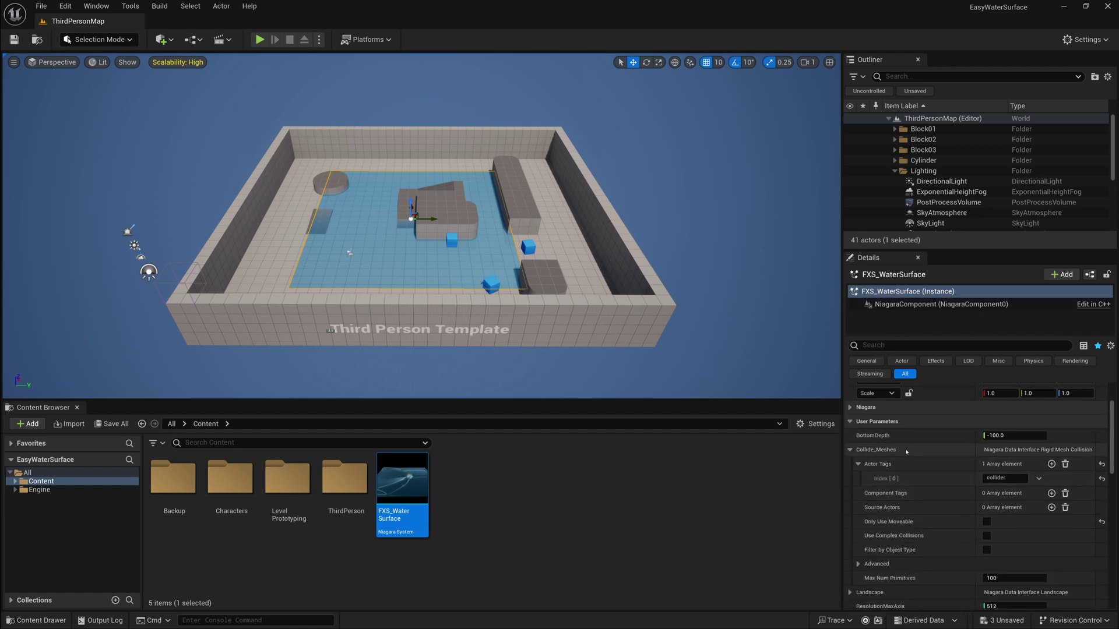
scroll(885, 423, "down", 2)
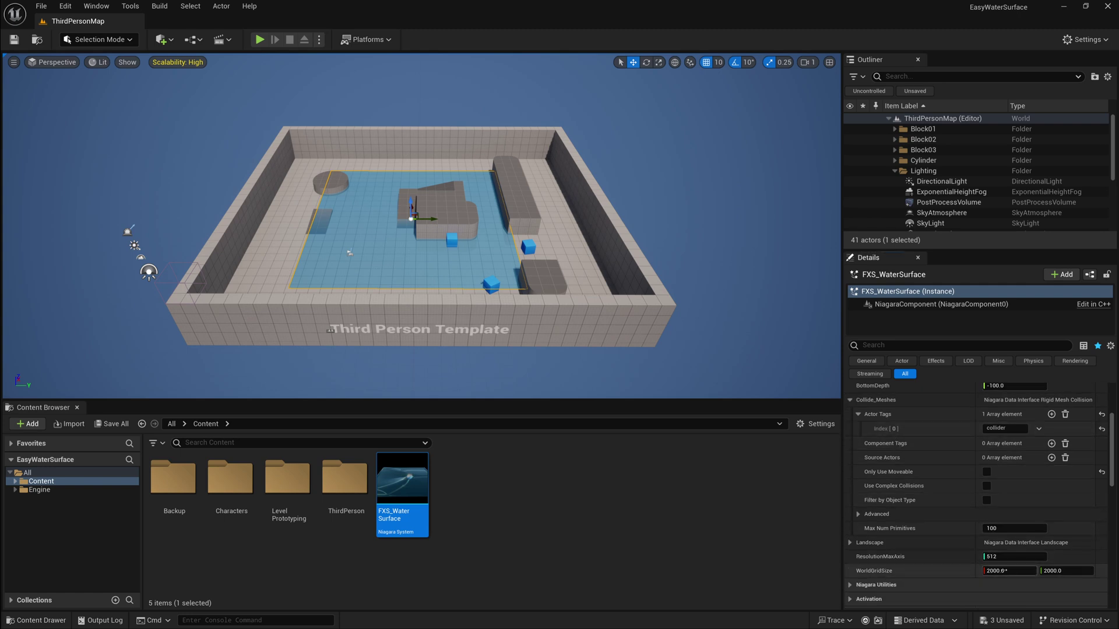
left_click(1003, 571)
type("3000")
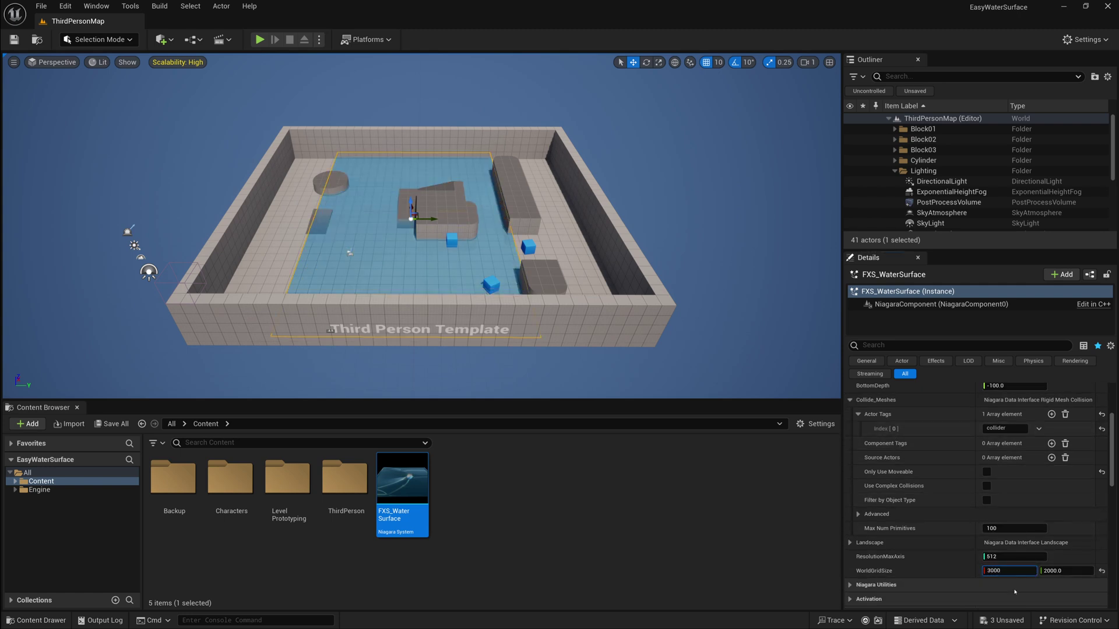
type("3500")
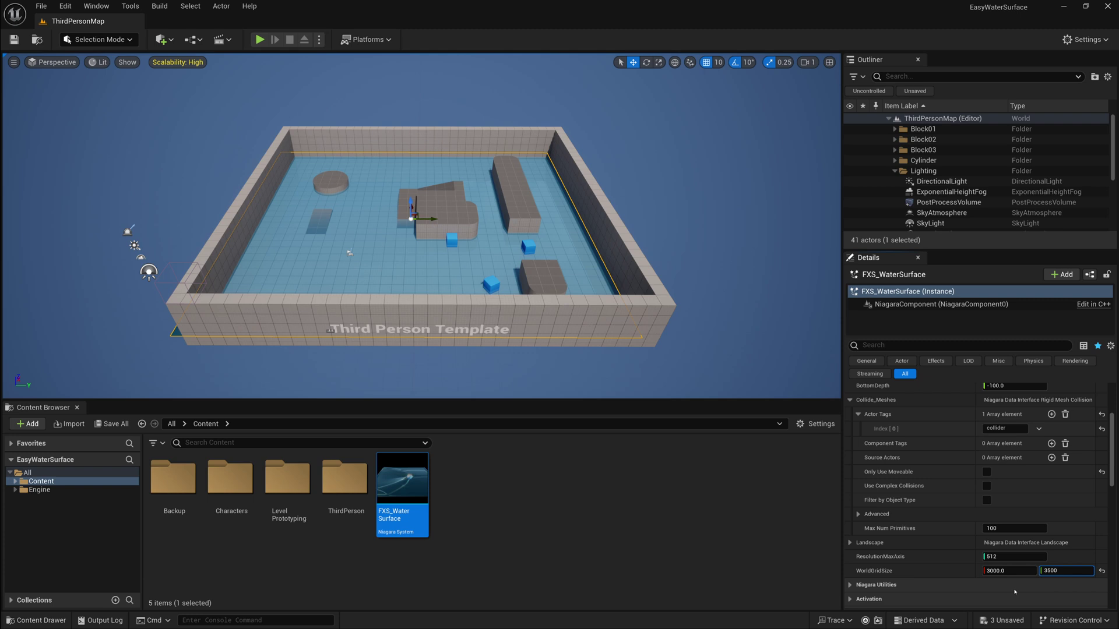
Raise the water surface slightly above the level floor so it floods the base of the blocks within the walls.
right_click_drag(511, 291, 600, 292)
left_click_drag(462, 191, 469, 192)
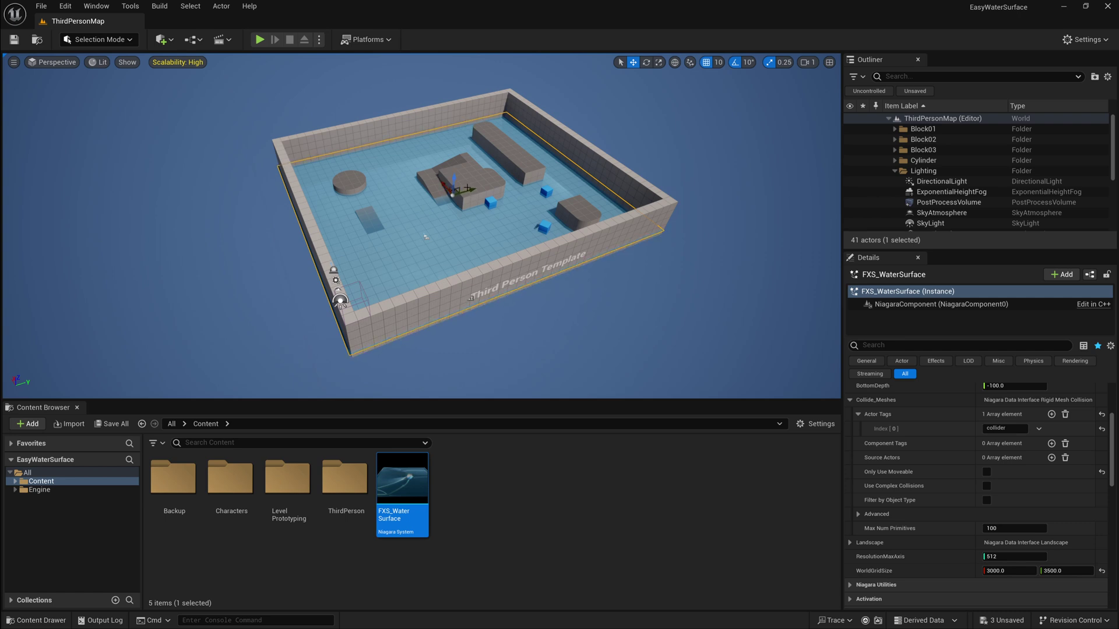
left_click_drag(467, 188, 470, 189)
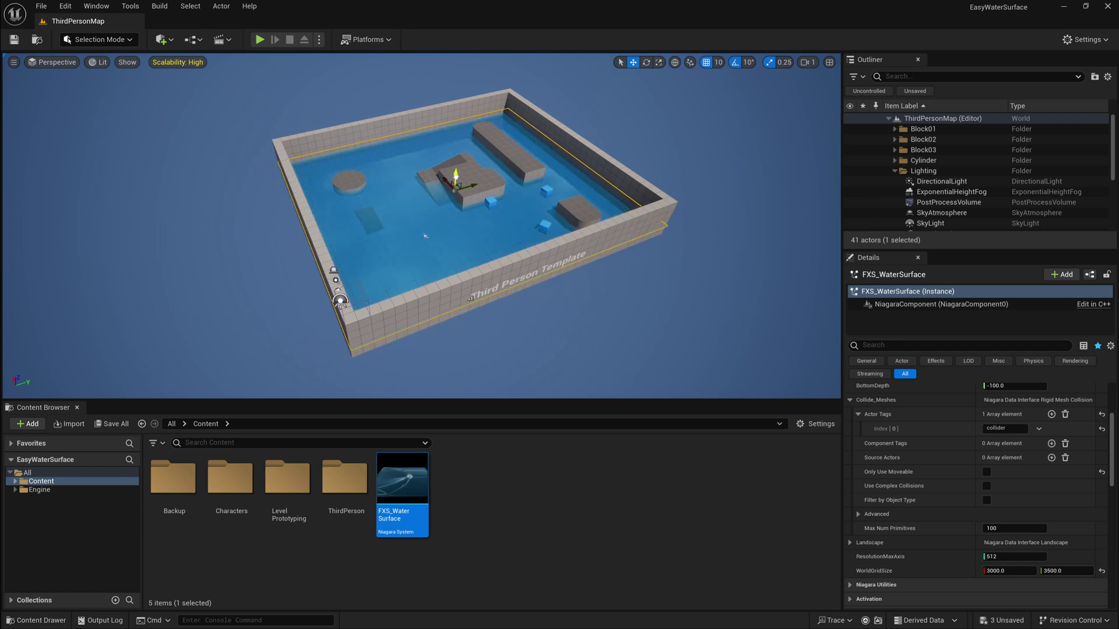
right_click_drag(456, 179, 390, 198)
scroll(422, 226, "up", 6)
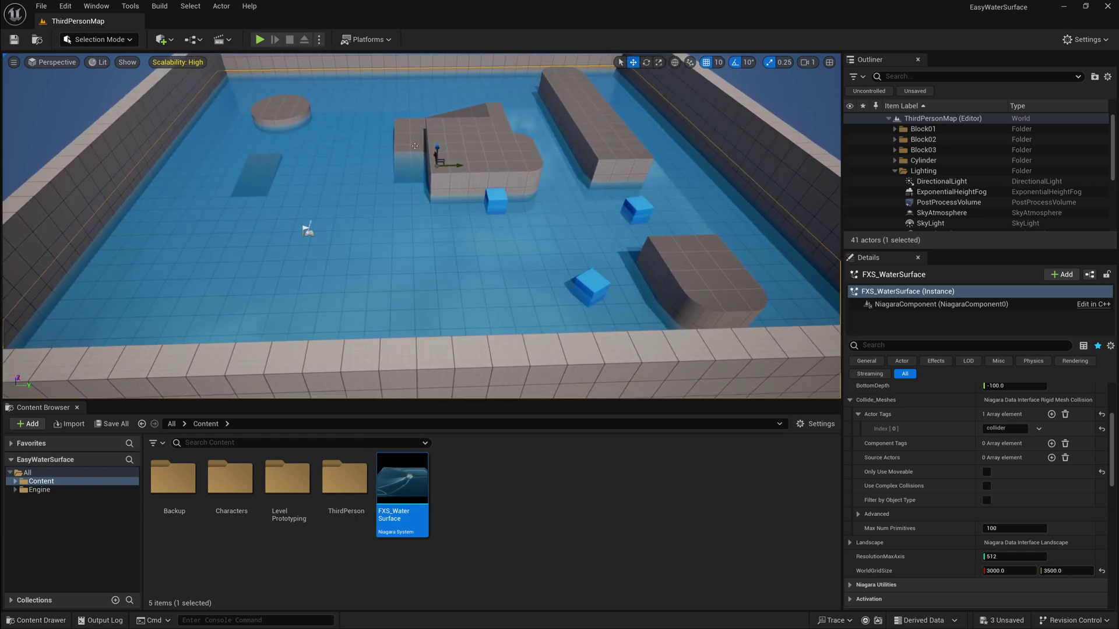
Playtest the level by running the character through the water around the blocks and cubes, and end the session.
left_click(260, 39)
key("w")
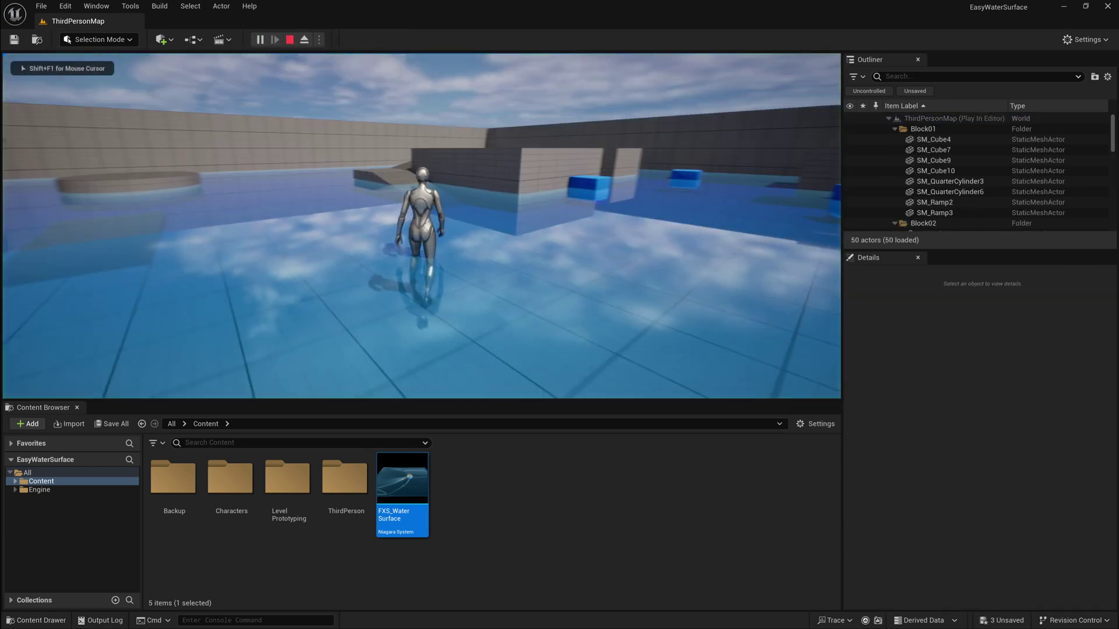
key("w")
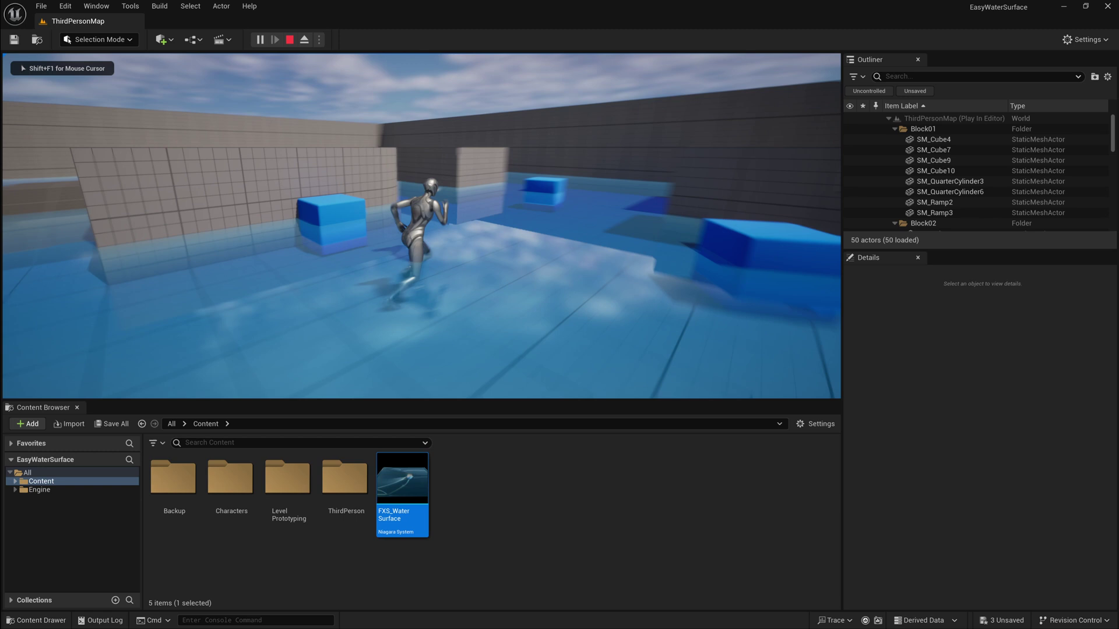
key("w")
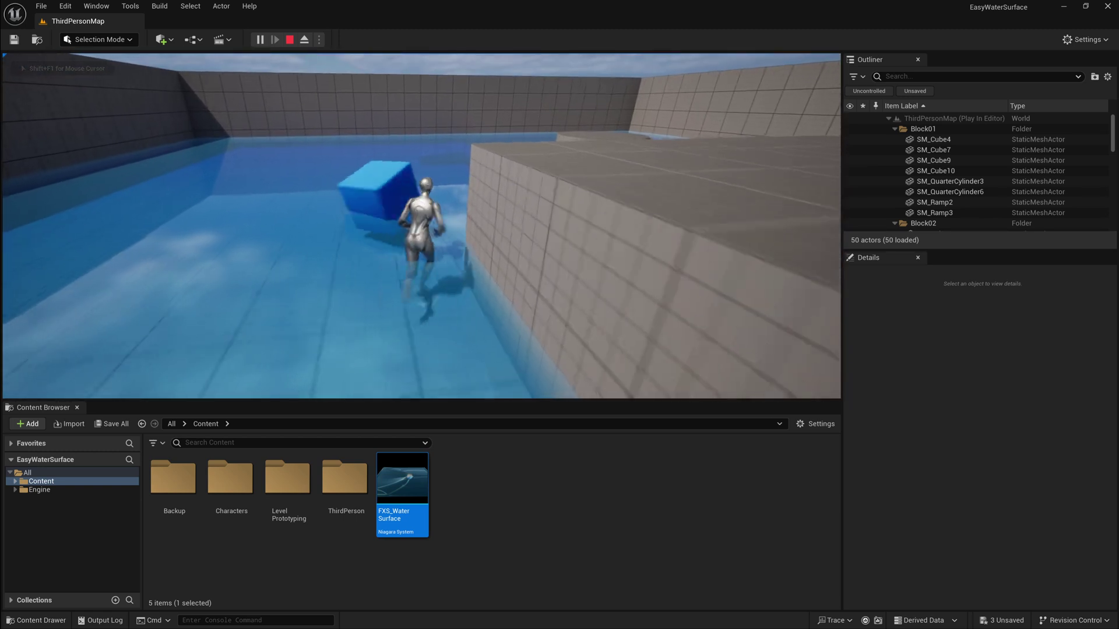
key("a")
key("a")
key("w")
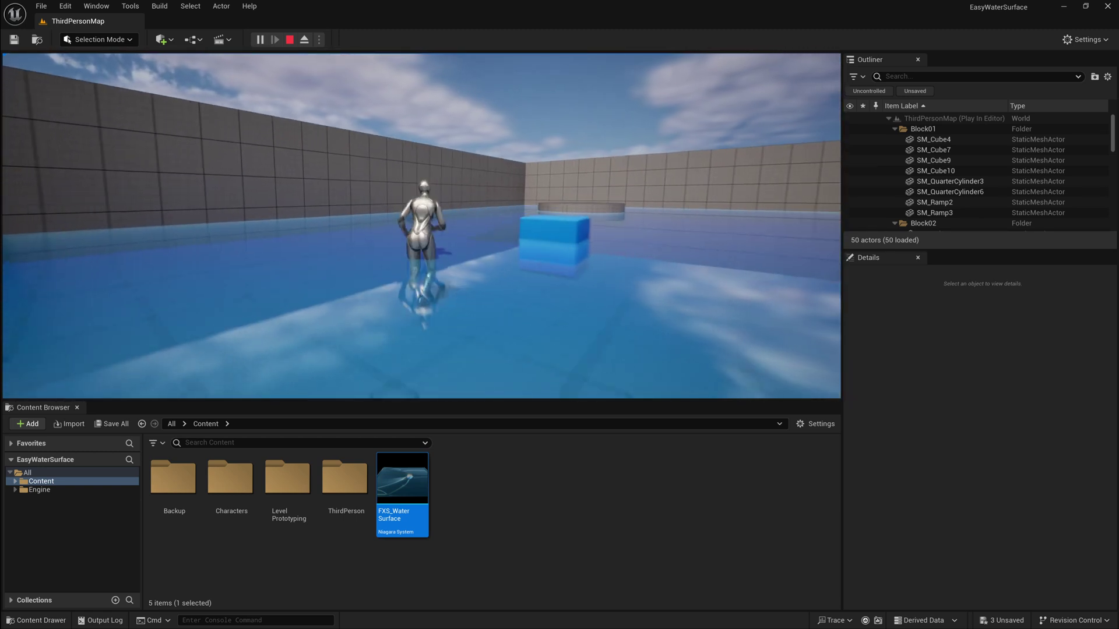
key("s")
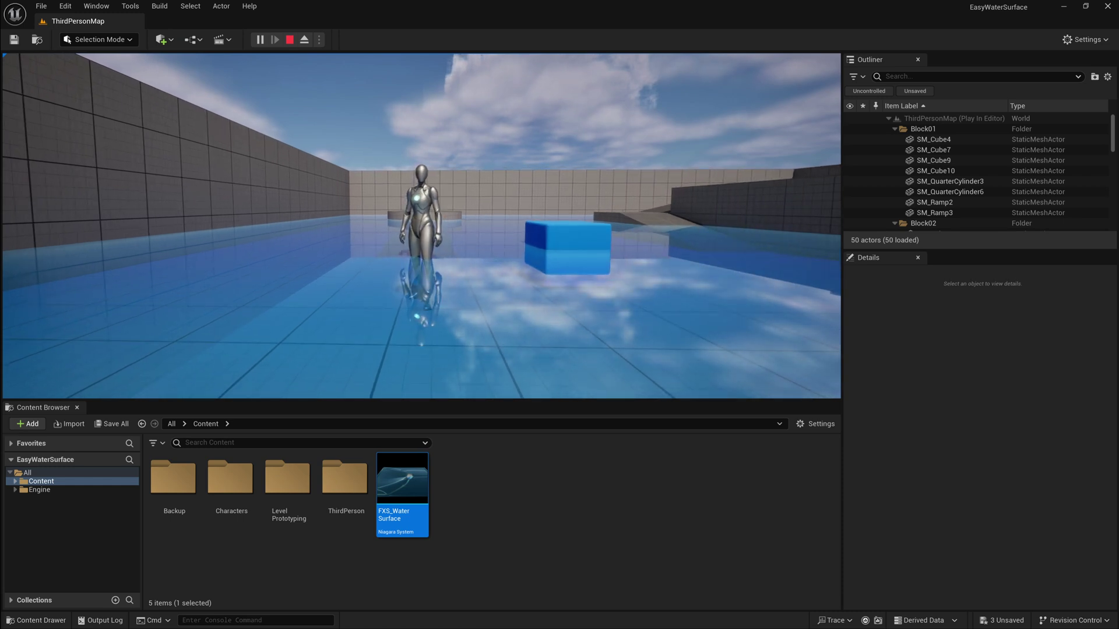
key("d")
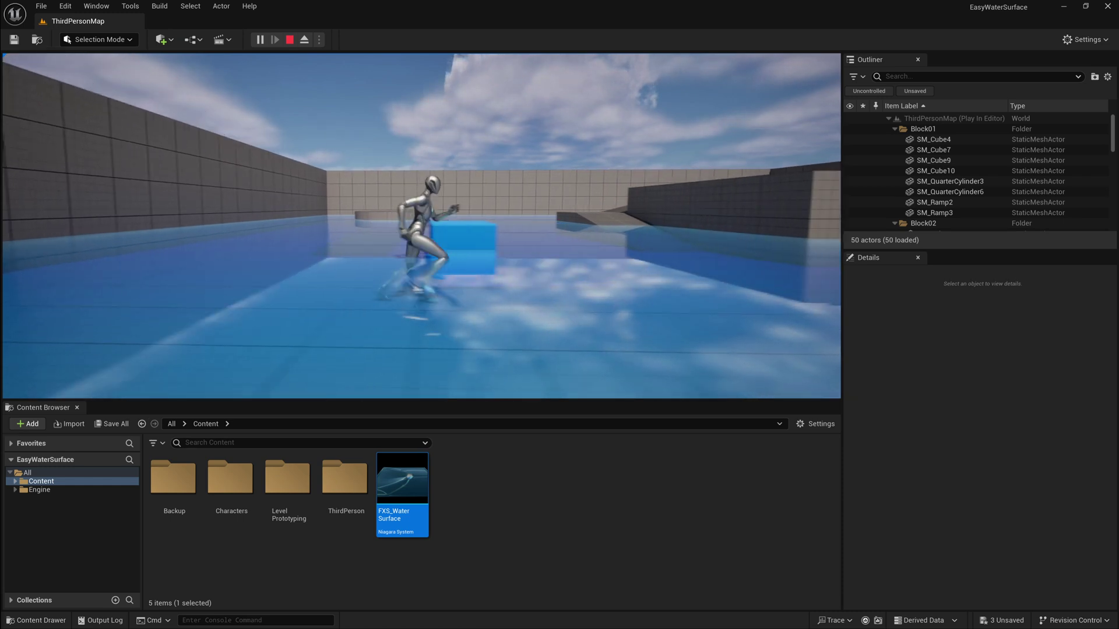
key("w")
key("w")
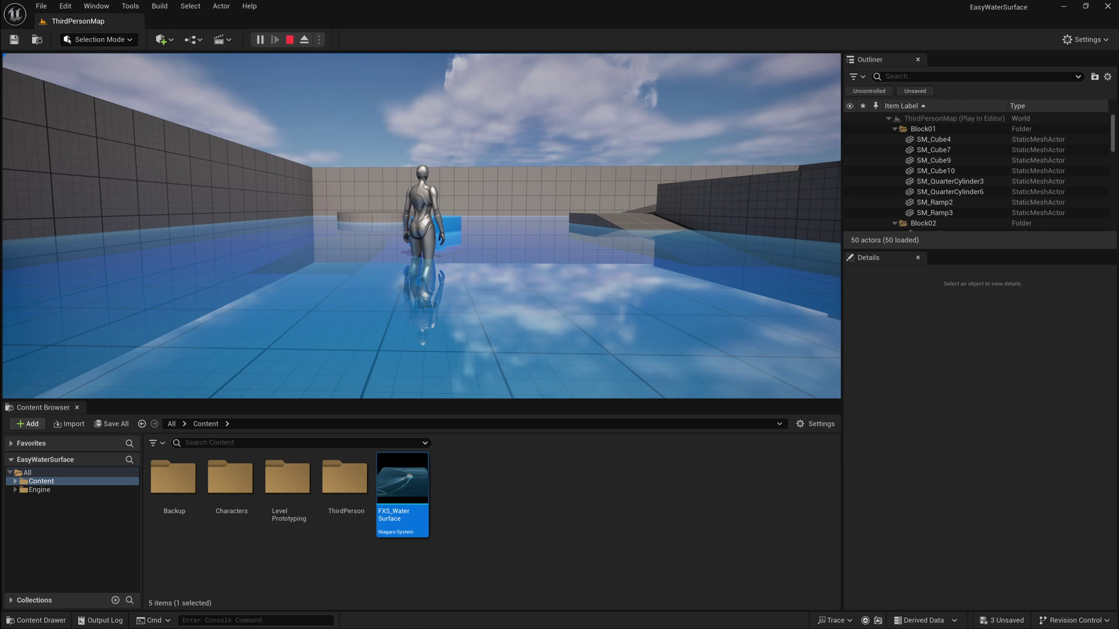
key("Escape")
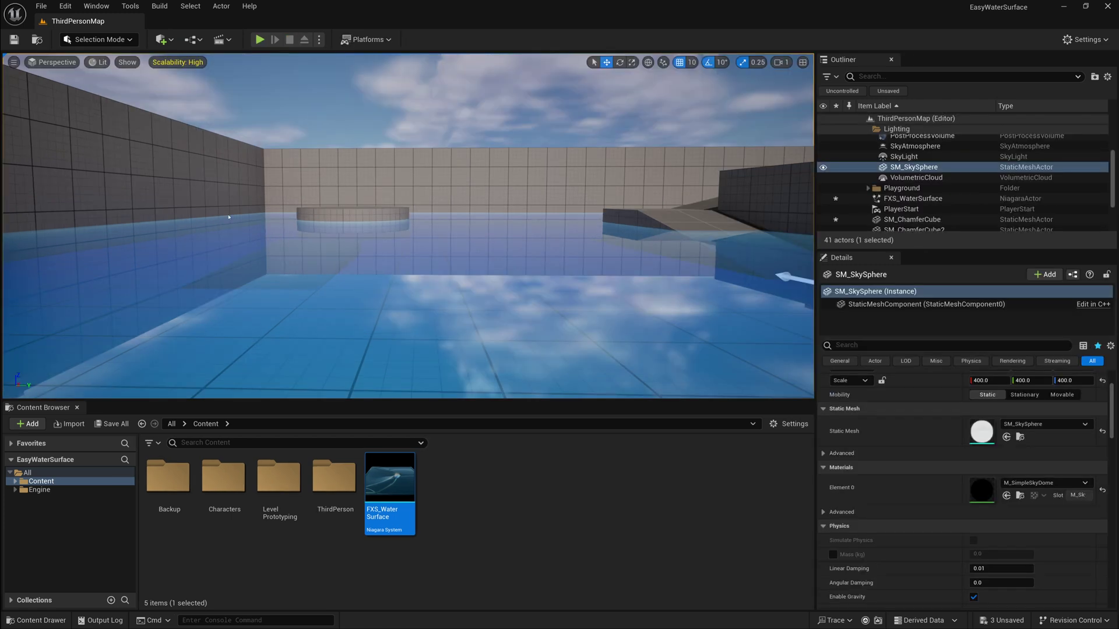
Add the component tag "collider" to the Collide_Meshes parameter of the FXS_WaterSurface actor.
left_click(907, 199)
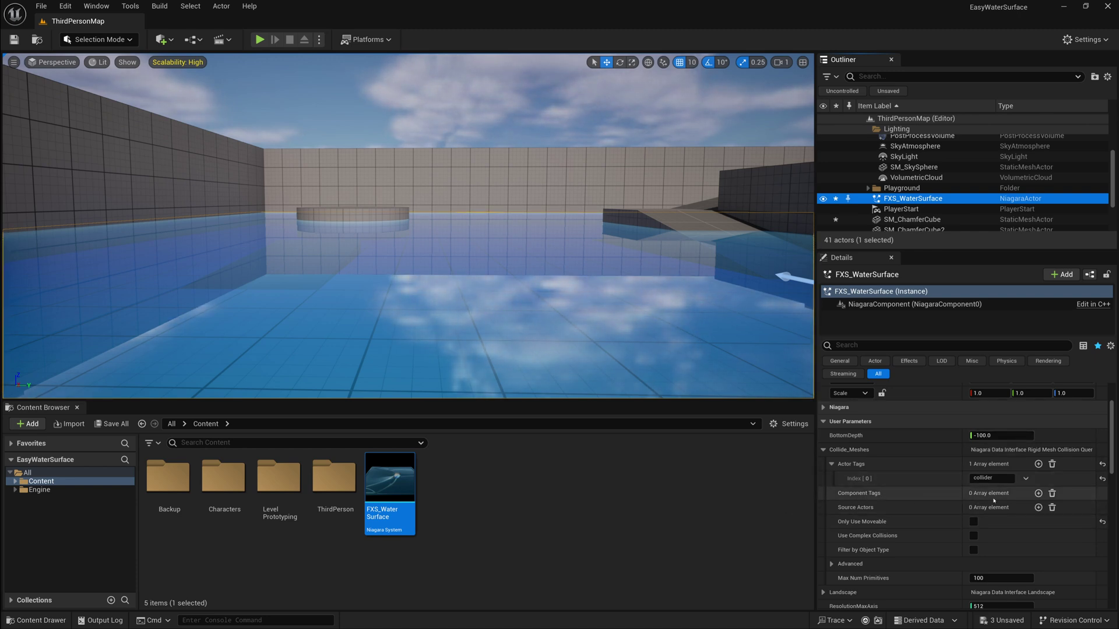
left_click(1038, 493)
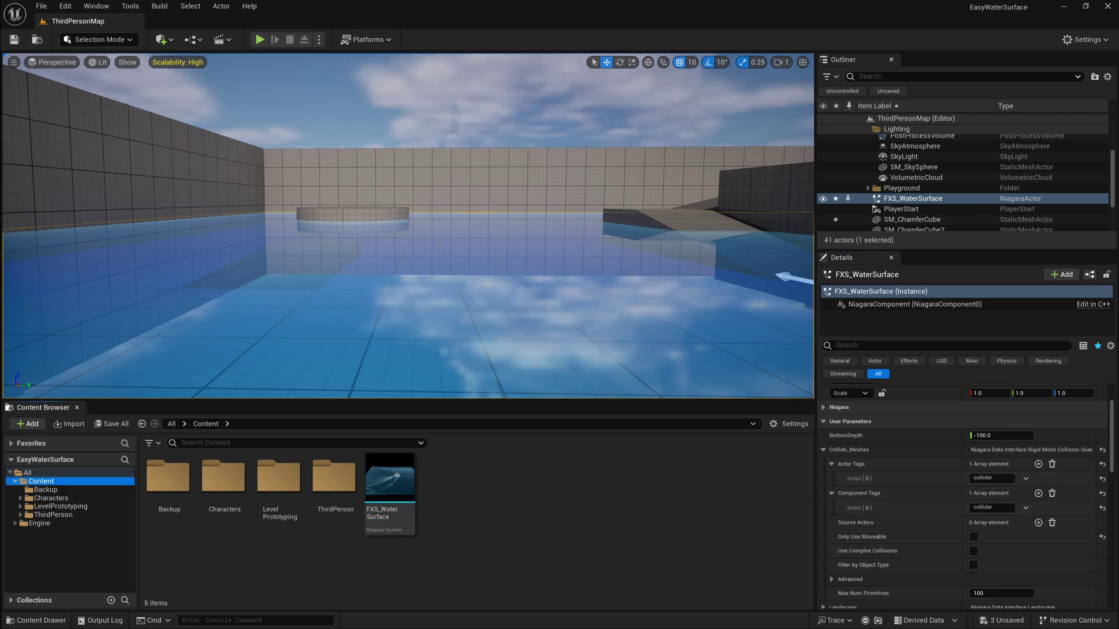
Open the BP_ThirdPersonCharacter blueprint from ThirdPerson/Blueprints, show its 3D preview and select its root.
double_click(341, 481)
double_click(171, 483)
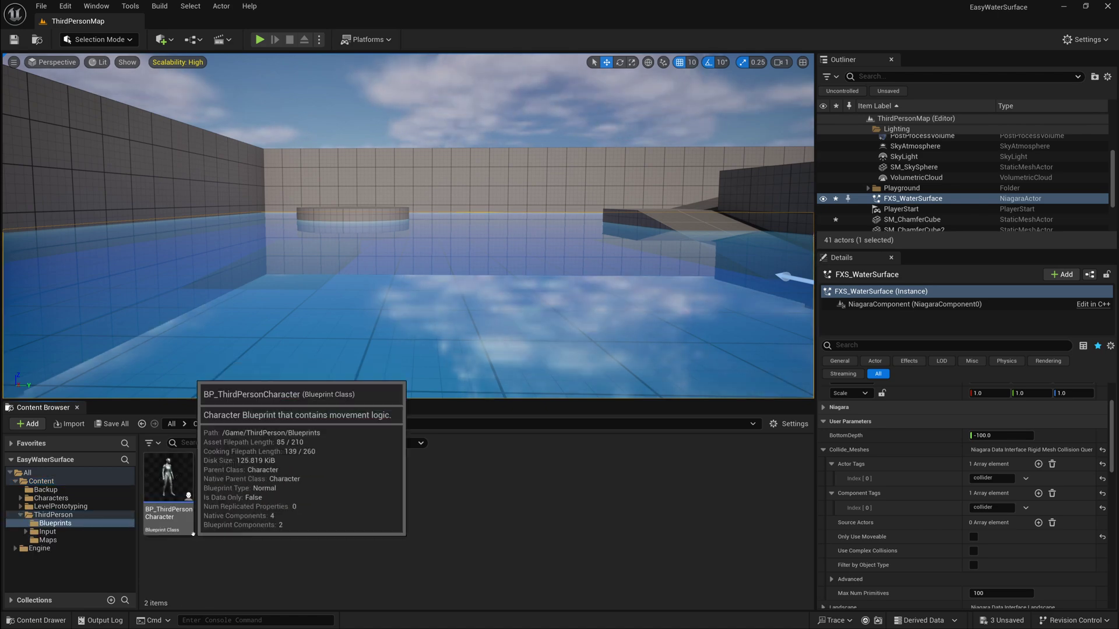
double_click(162, 481)
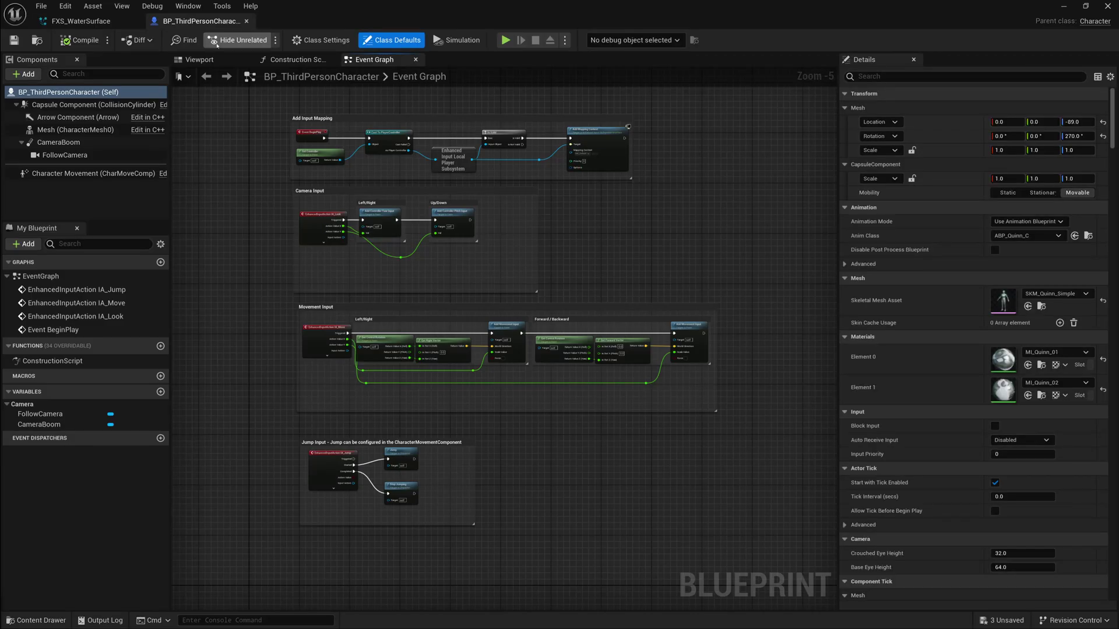
left_click(200, 60)
left_click(47, 94)
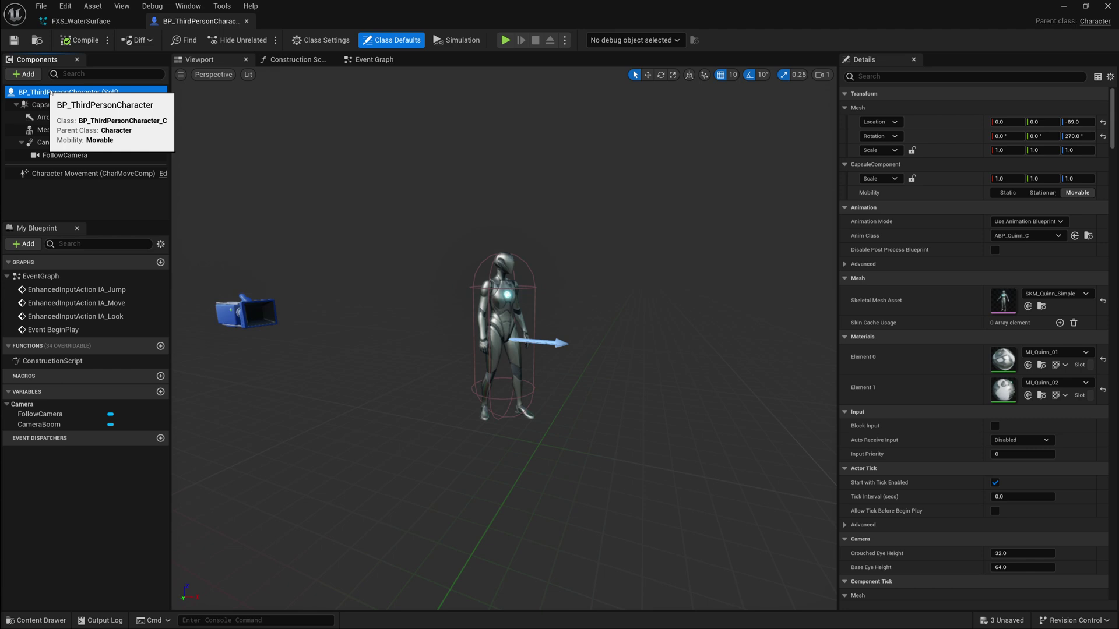
Add the tag "collider" to the character's Mesh component tags and actor tags, and close the blueprint and Niagara editors.
left_click(859, 78)
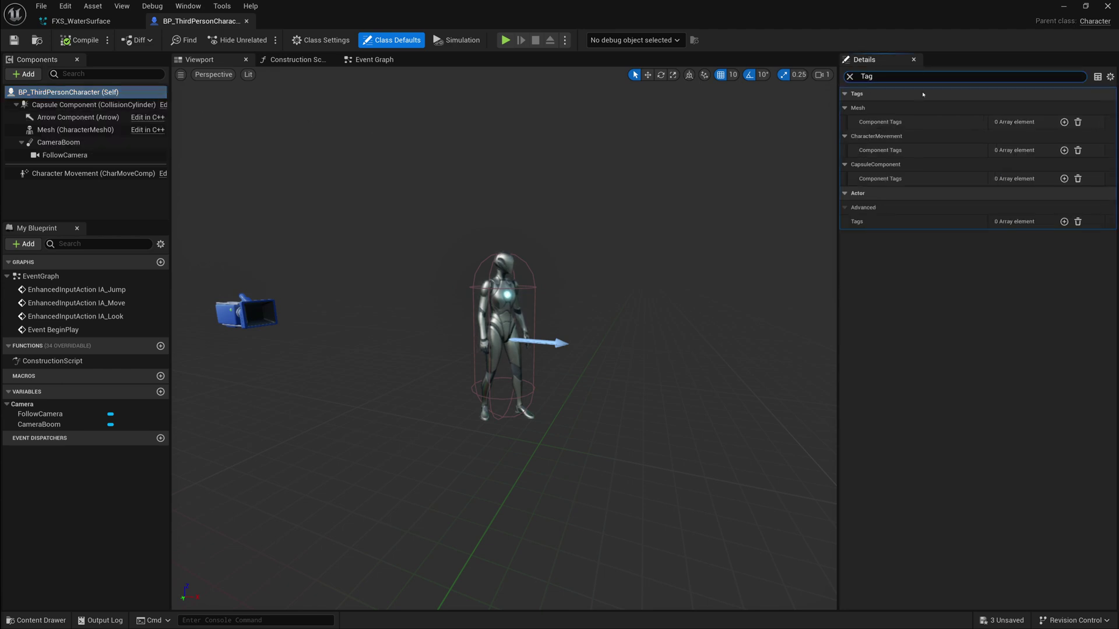
left_click(1064, 122)
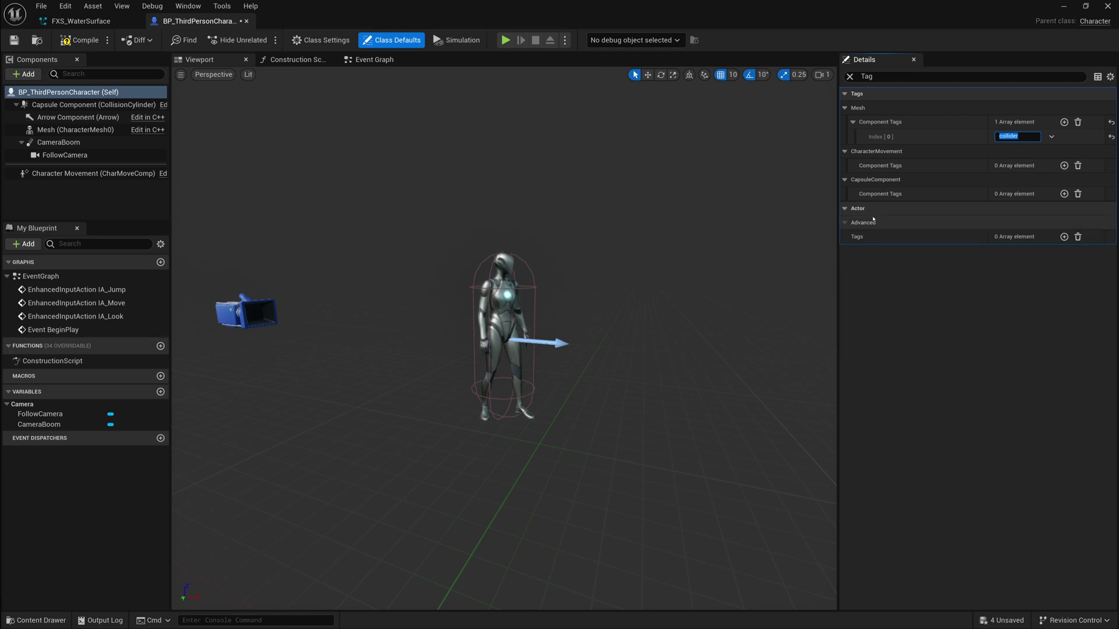
left_click(1064, 237)
left_click(1024, 251)
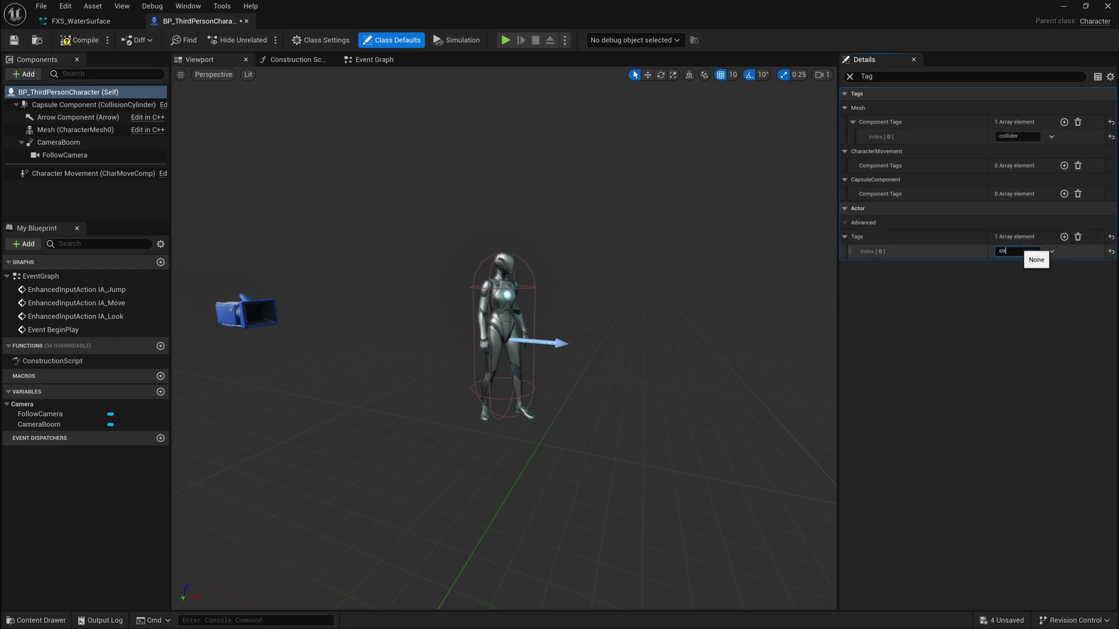
key("Return")
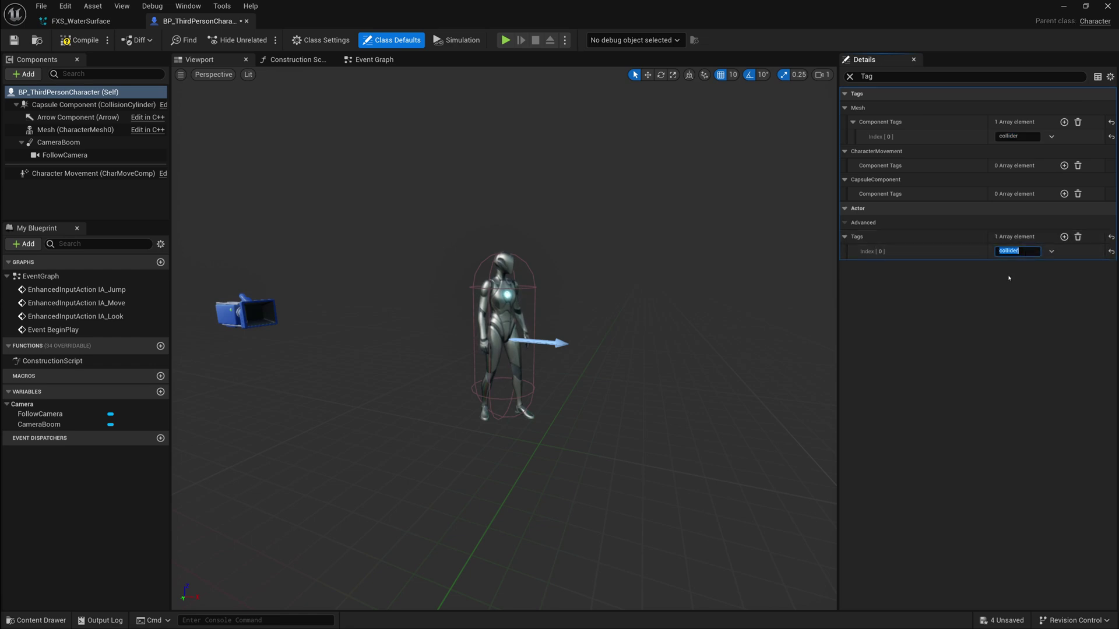
left_click(246, 21)
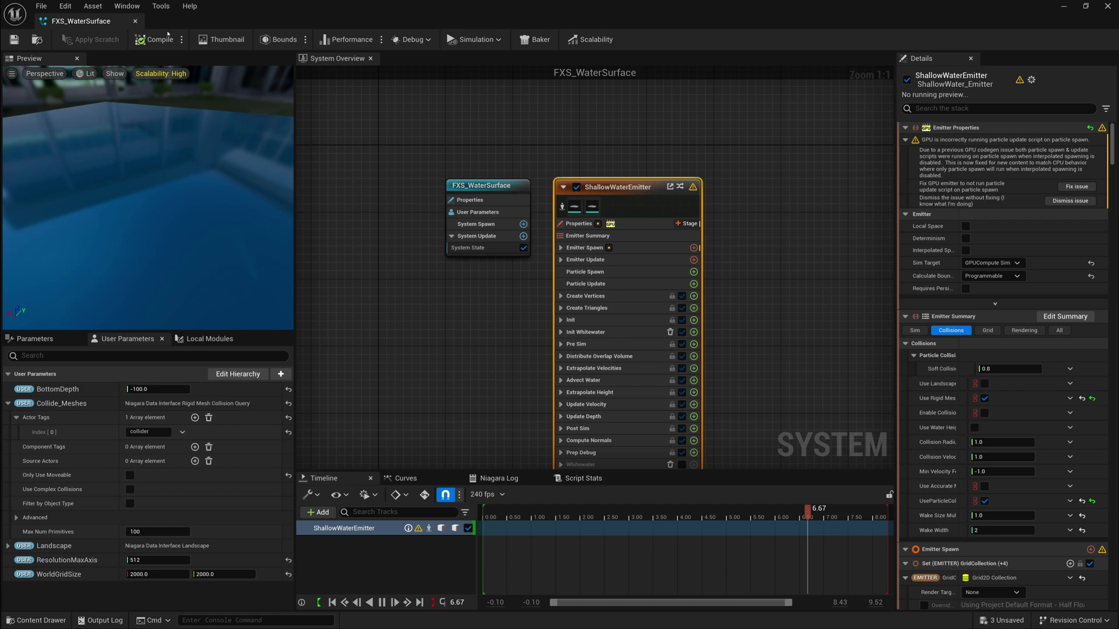
left_click(135, 20)
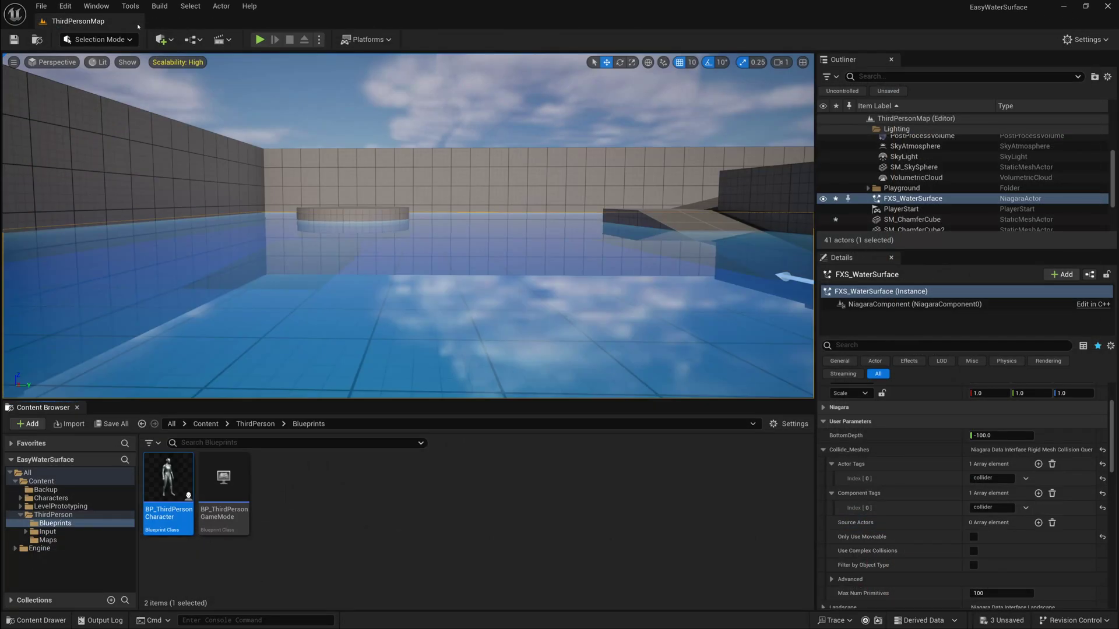
Playtest the level by running the character back and forth to check its interaction with the water, and end the session.
left_click(260, 39)
key("w")
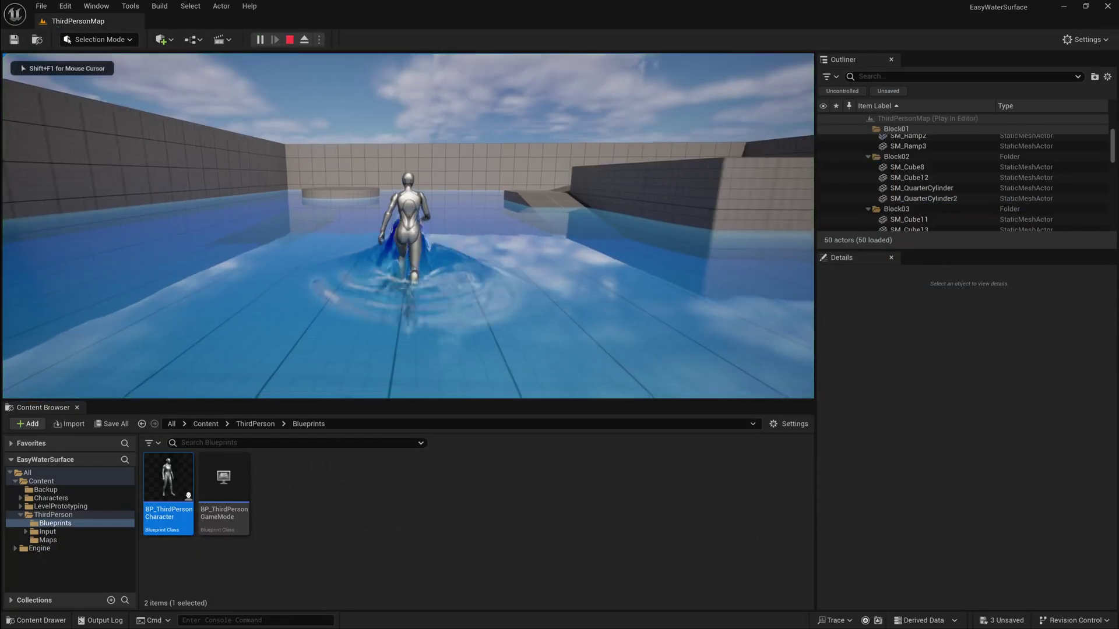
key("s")
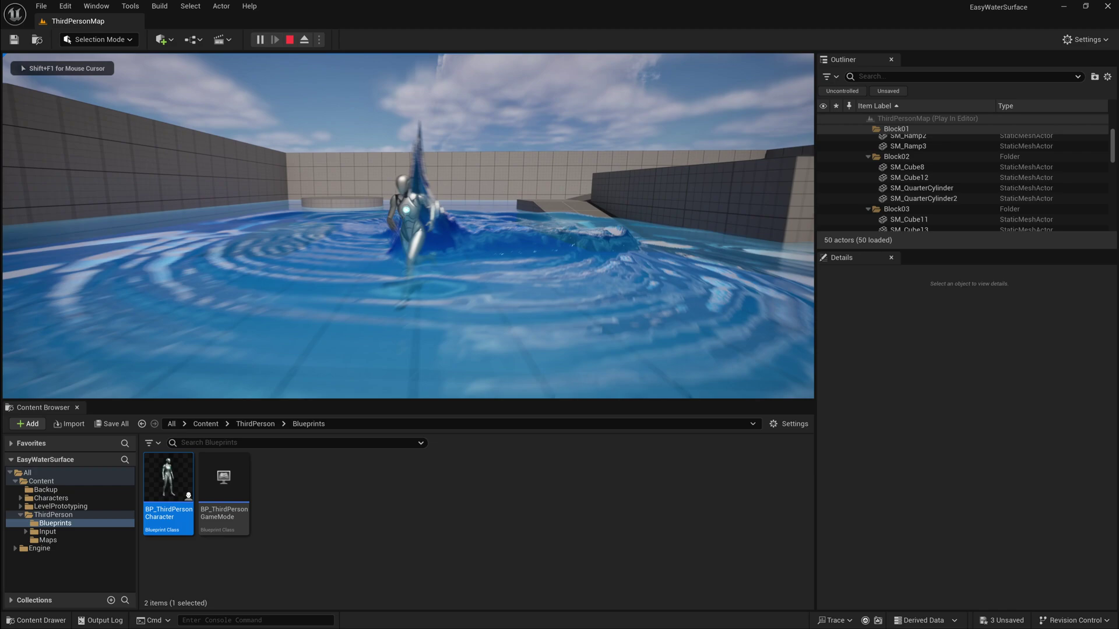
key("w")
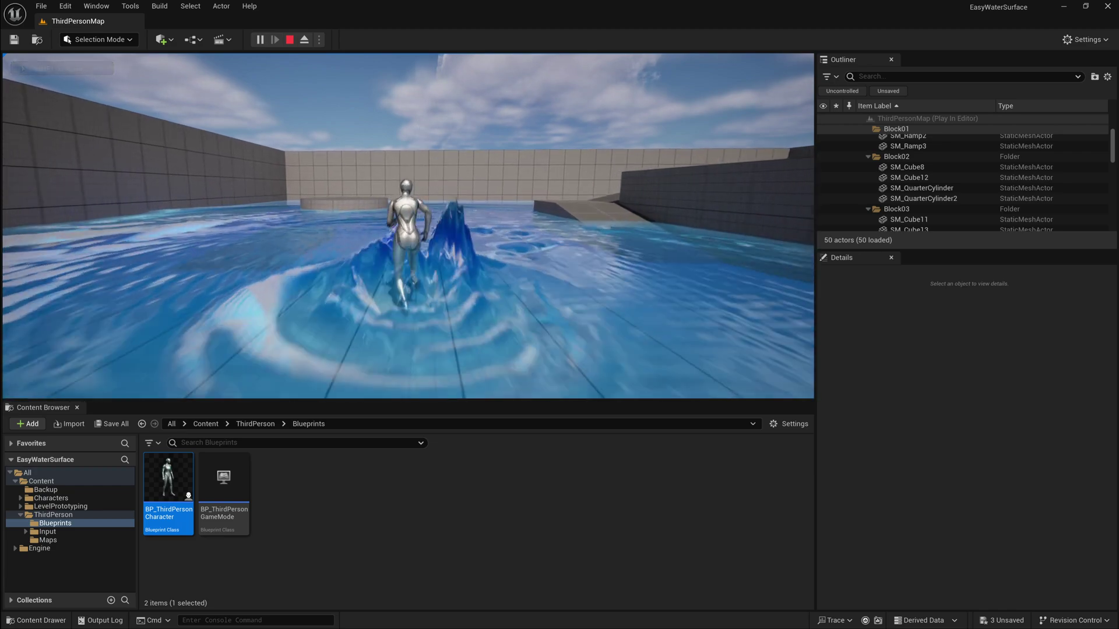
key("s")
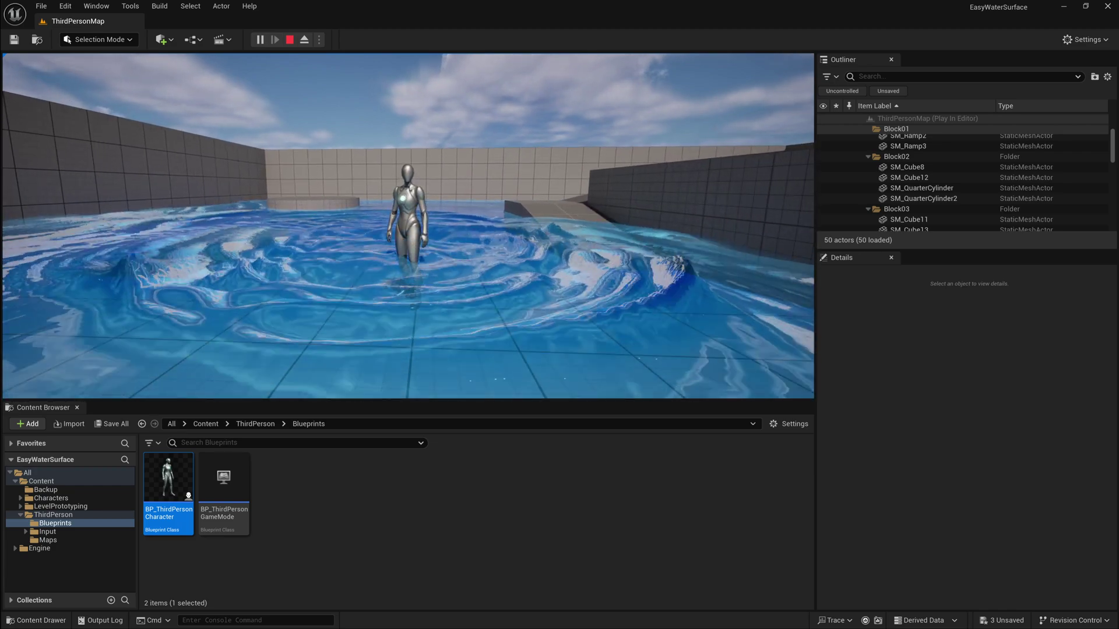
key("s")
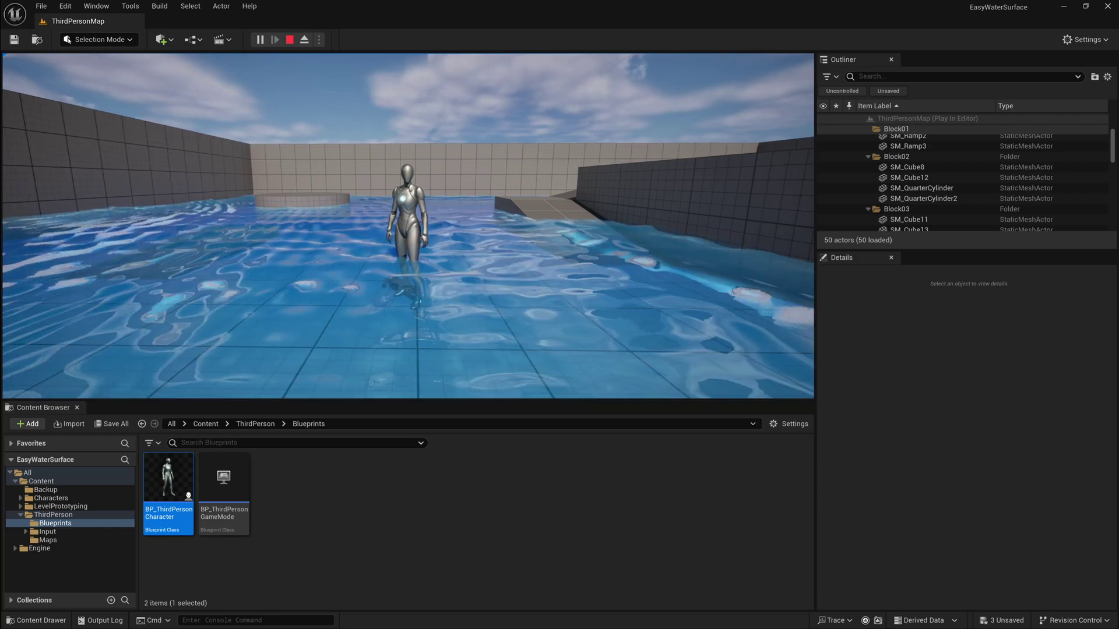
key("Escape")
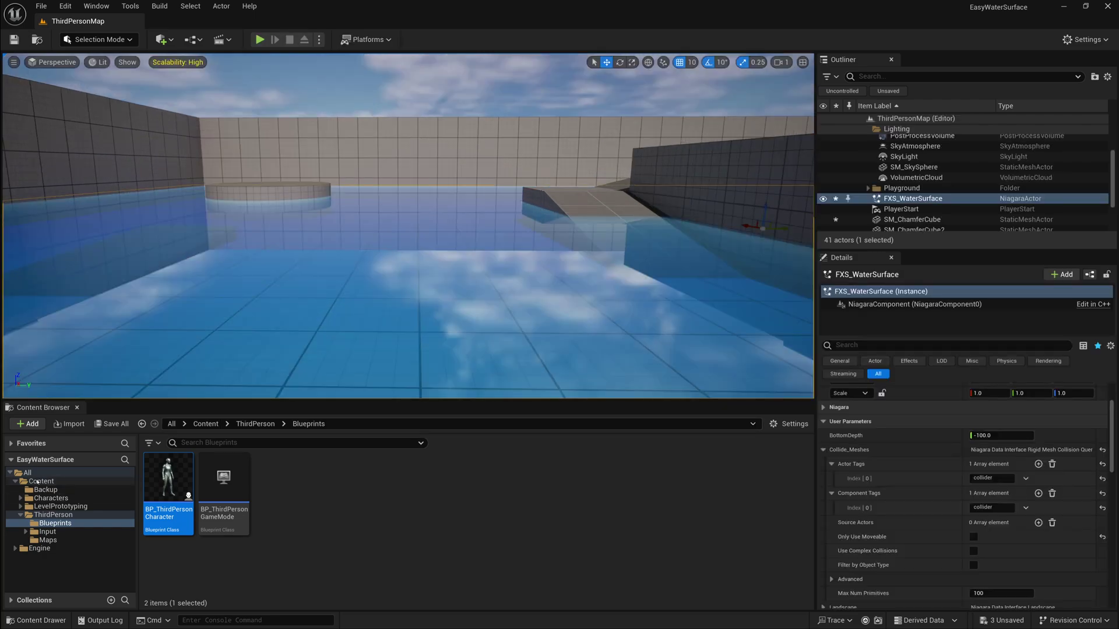
Open the FXS_WaterSurface Niagara system from the Content folder, pause its preview simulation and return it to the start.
left_click(38, 481)
double_click(390, 487)
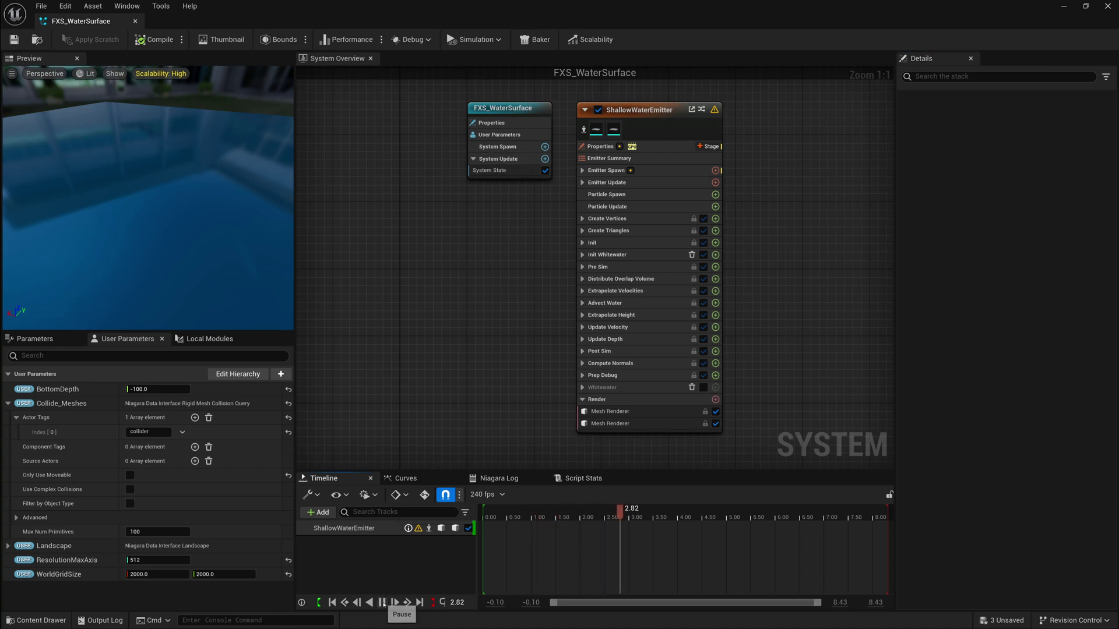
left_click(382, 602)
left_click(332, 602)
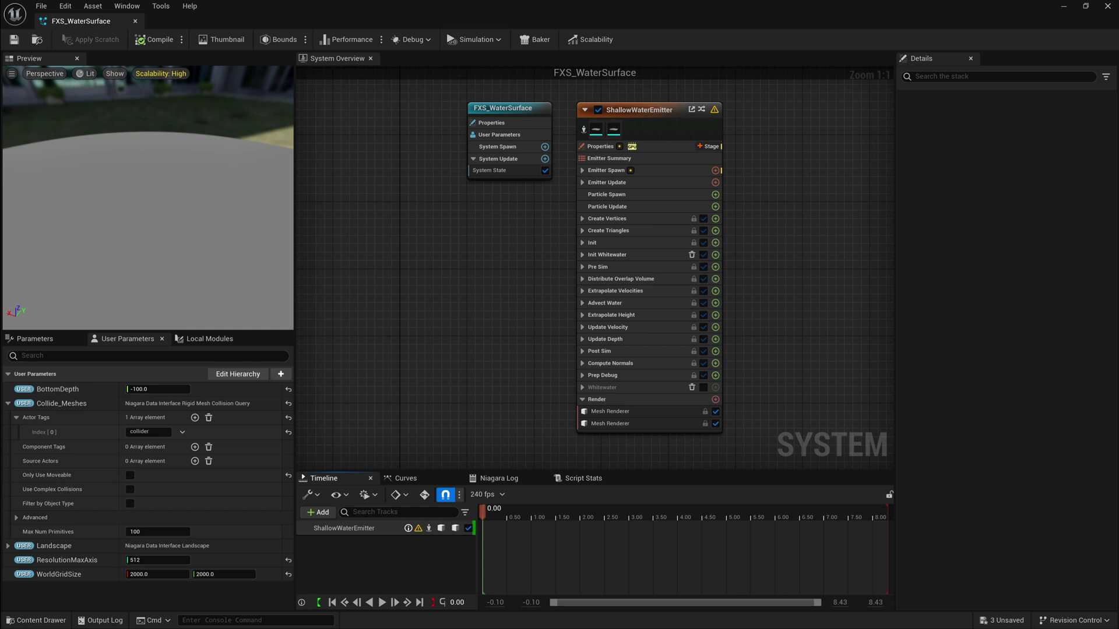
Set Velocity Dissipation to 0.005 in the Sim parameters of the ShallowWaterEmitter's summary.
left_click(612, 159)
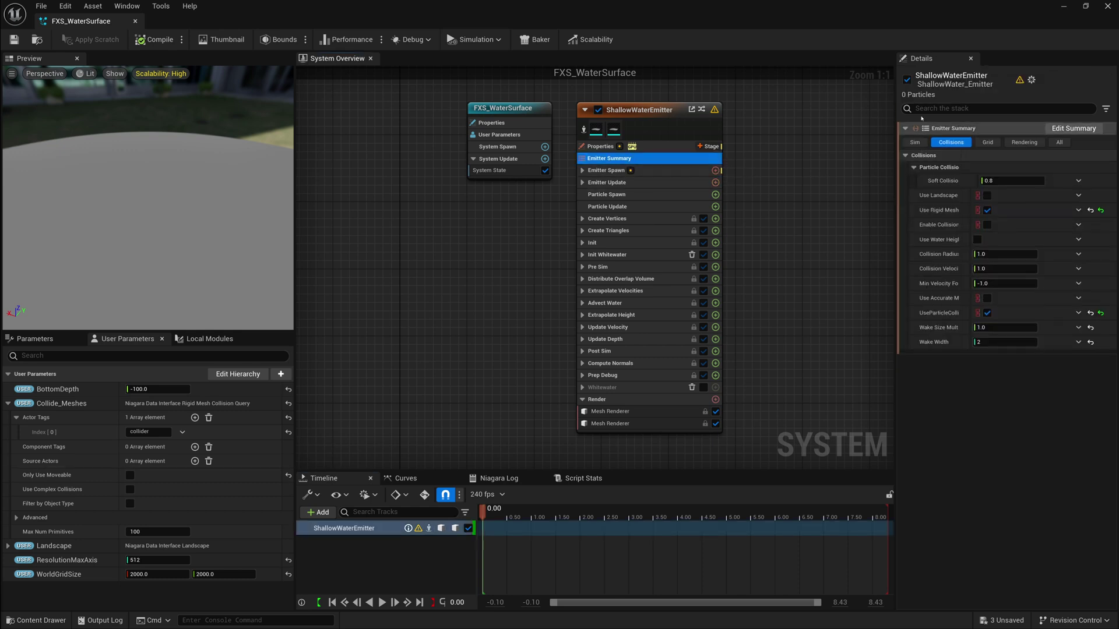
left_click(915, 142)
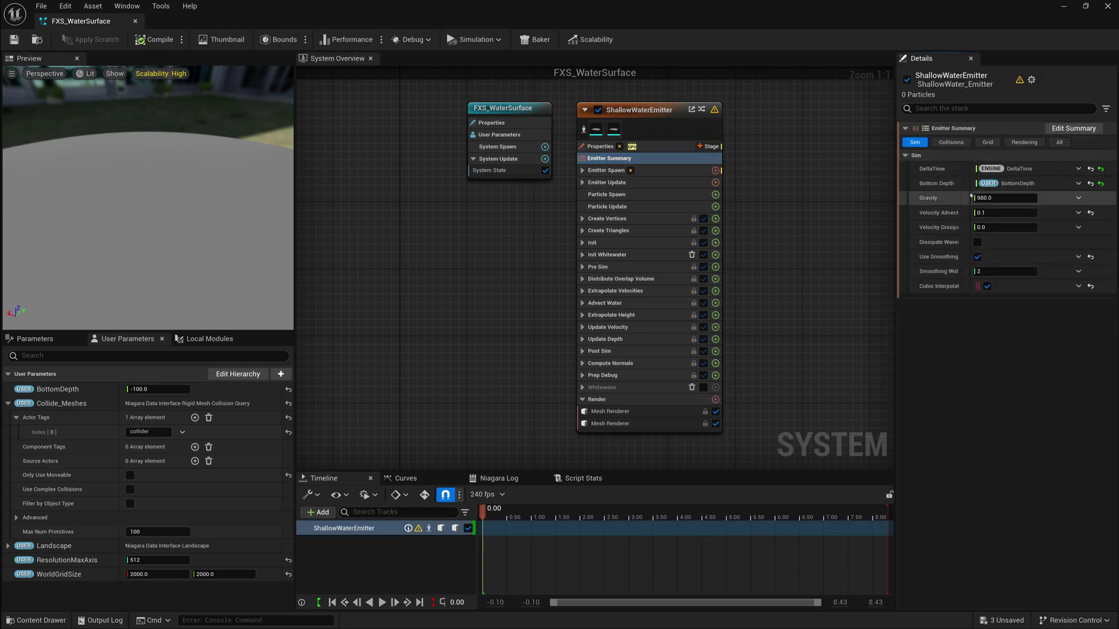
left_click_drag(896, 233, 849, 233)
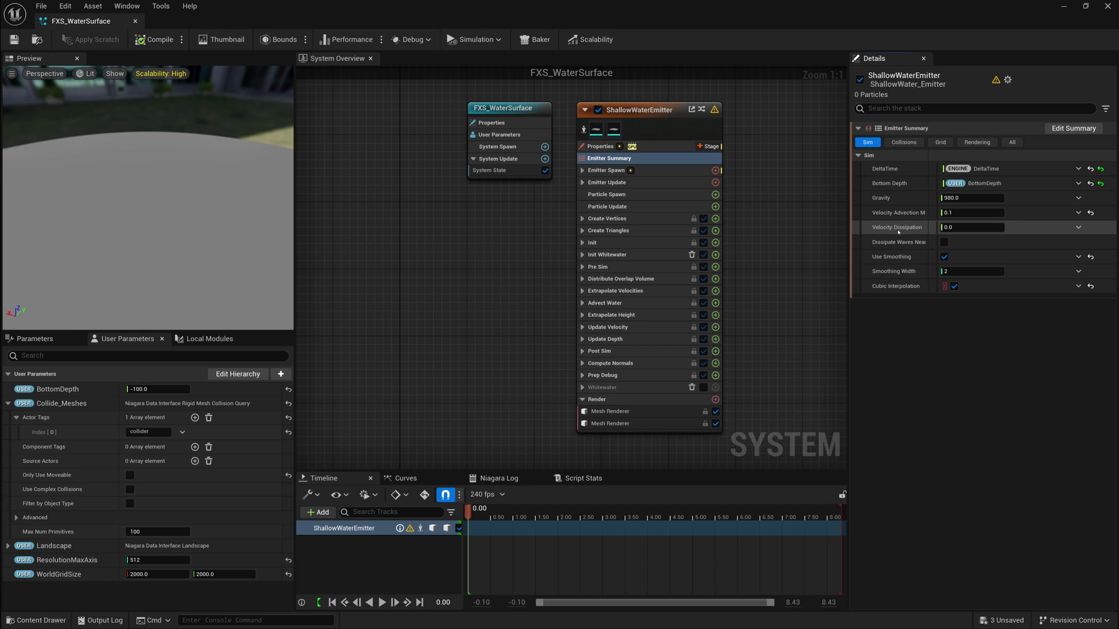
left_click_drag(928, 239, 945, 237)
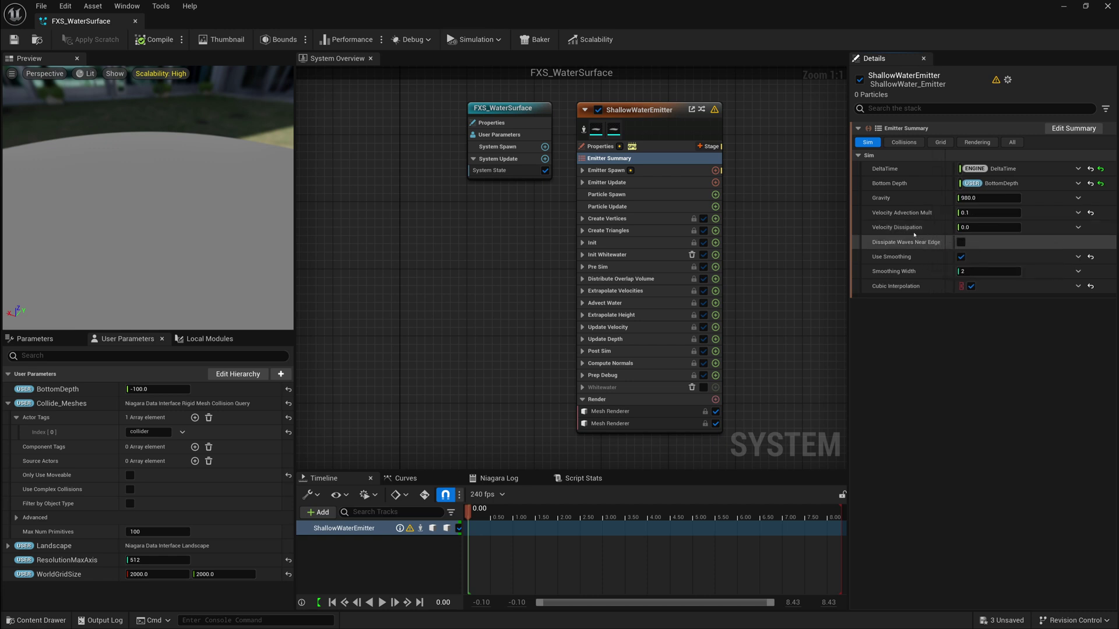
left_click(977, 228)
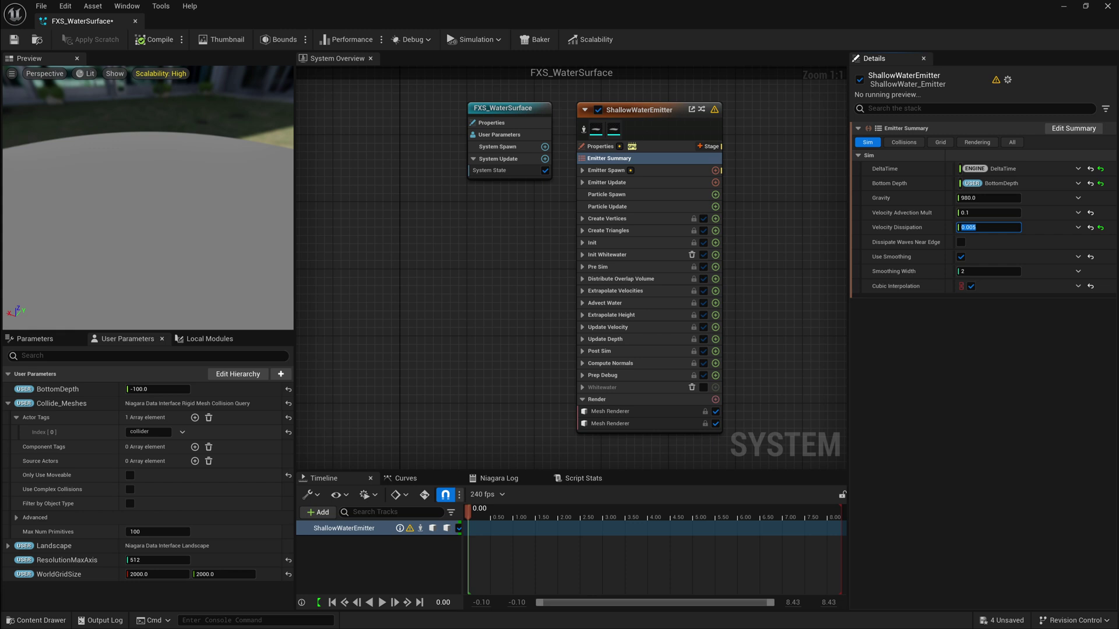
Set DtMult to 0.5 in the Grid 2D SW Update Sim Attributes module under the emitter's Emitter Update.
left_click(592, 183)
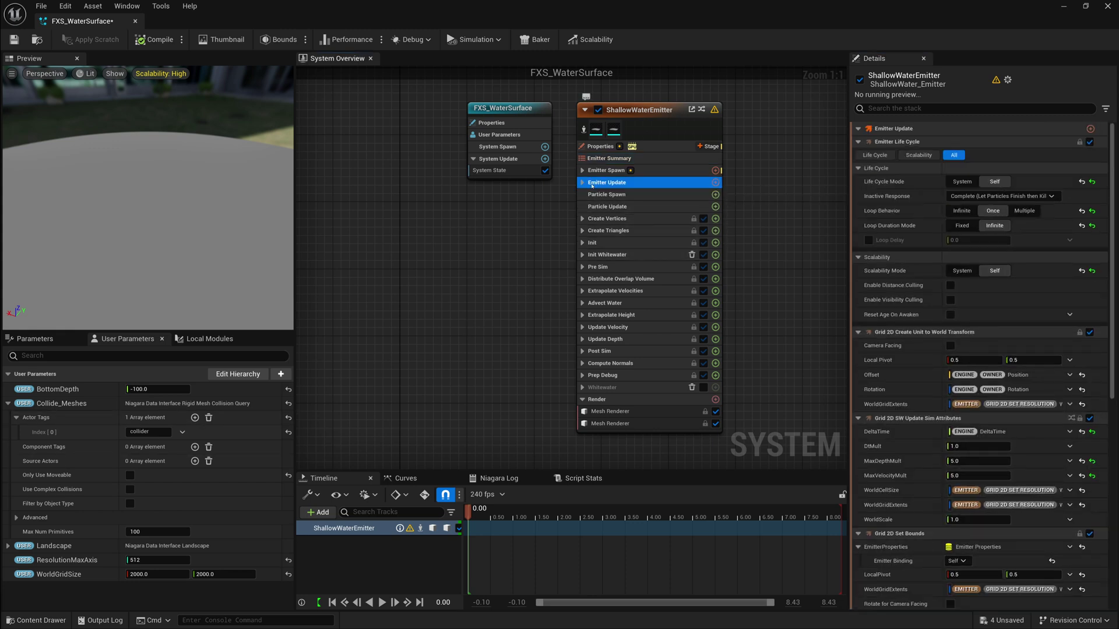
left_click(582, 183)
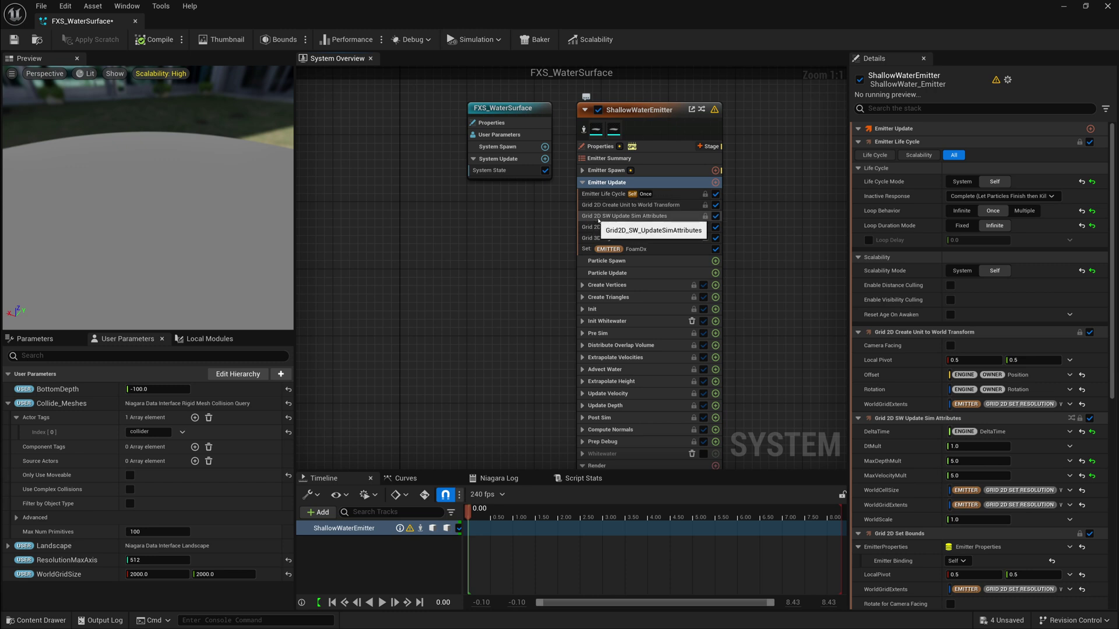
left_click(641, 218)
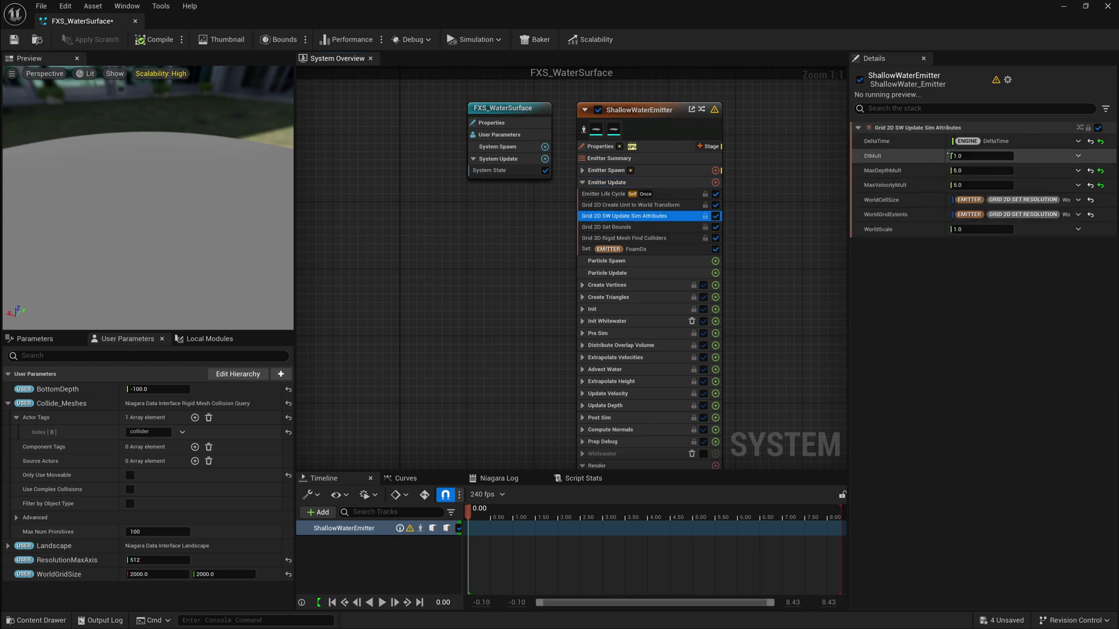
left_click(968, 157)
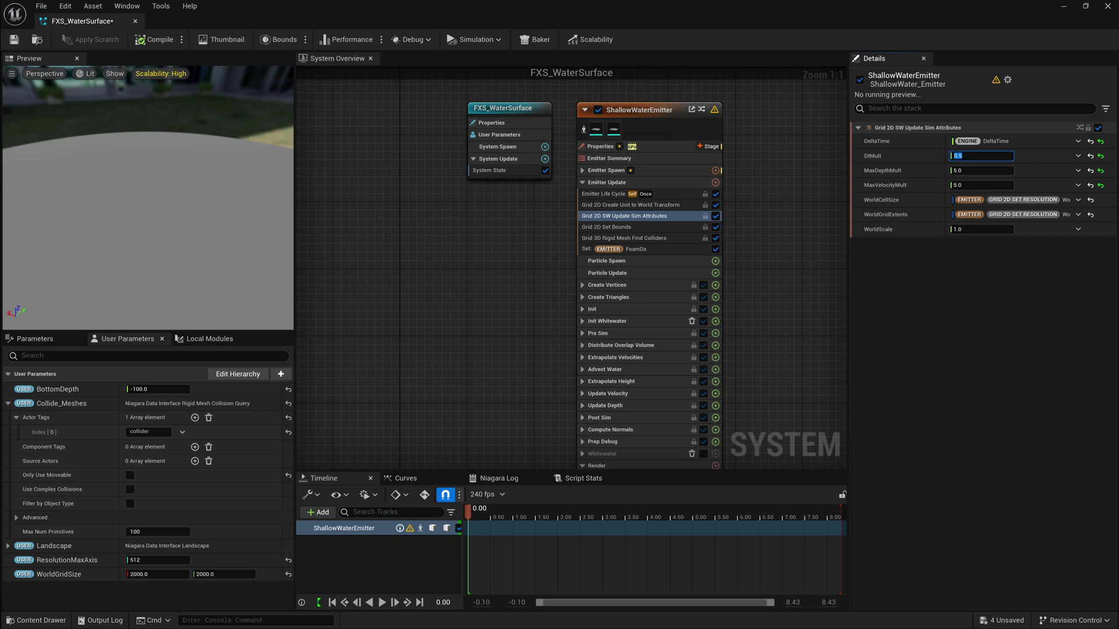
Set Collision Velocity Mult to 0.1 in the emitter summary's collision settings, and compile and save the system.
left_click(664, 158)
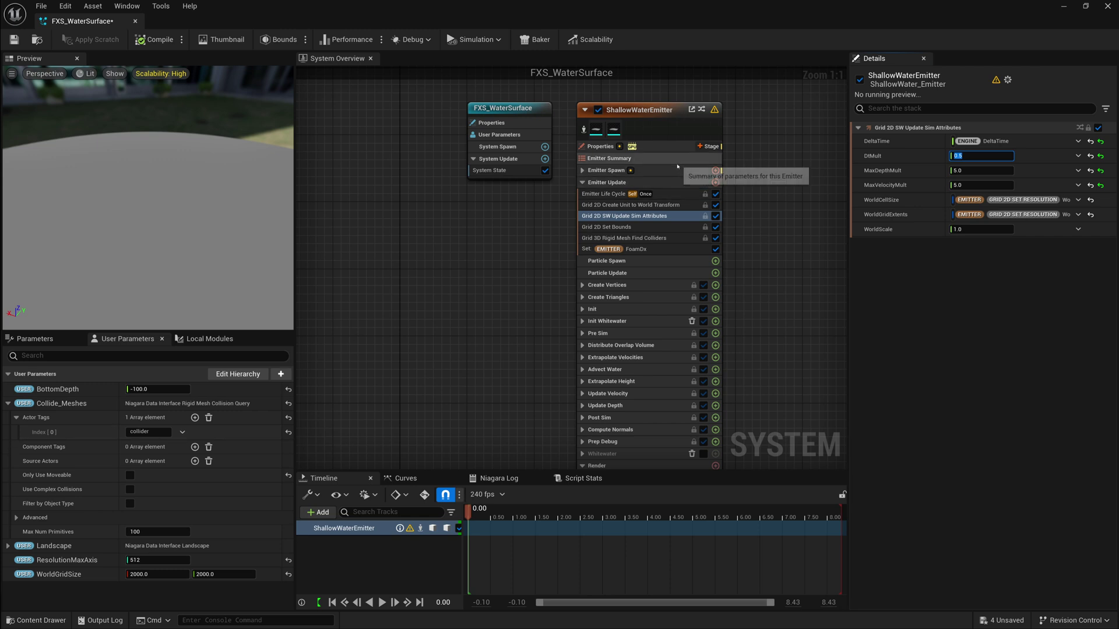
left_click(904, 142)
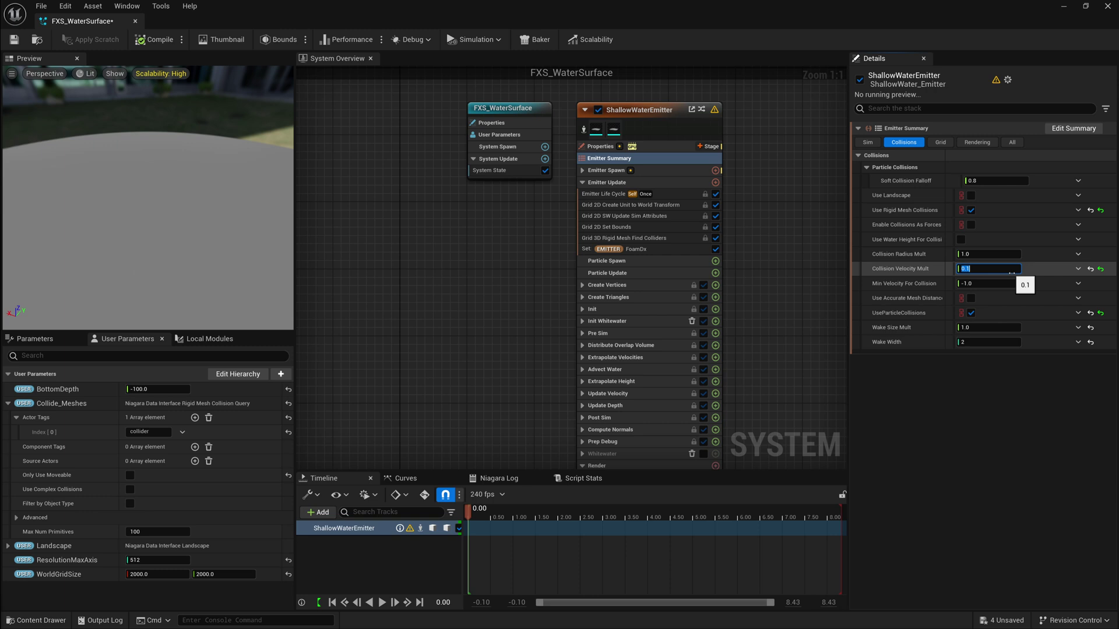
left_click(148, 42)
left_click(22, 41)
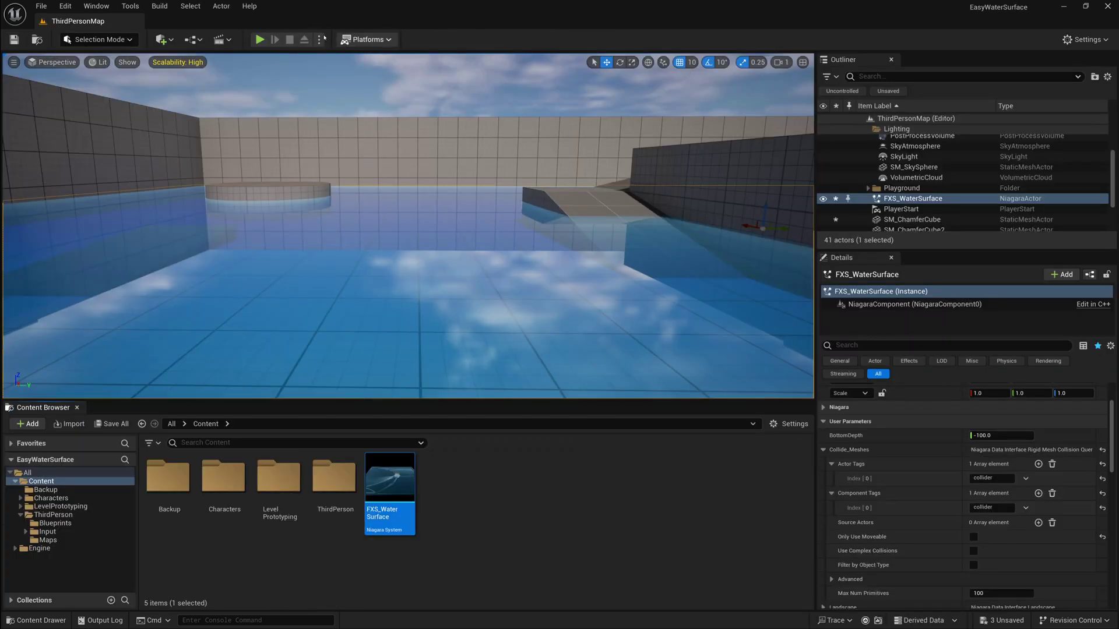
Playtest the level by running the character through the water and into a blue cube, and end the session.
key("alt+p")
key("w")
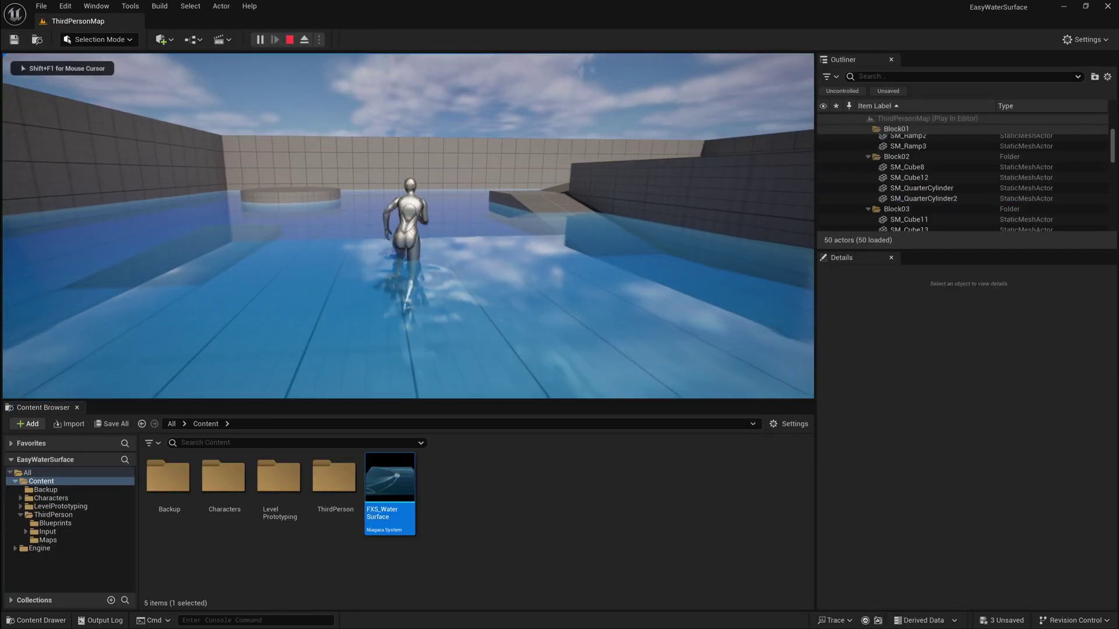
key("a")
key("d")
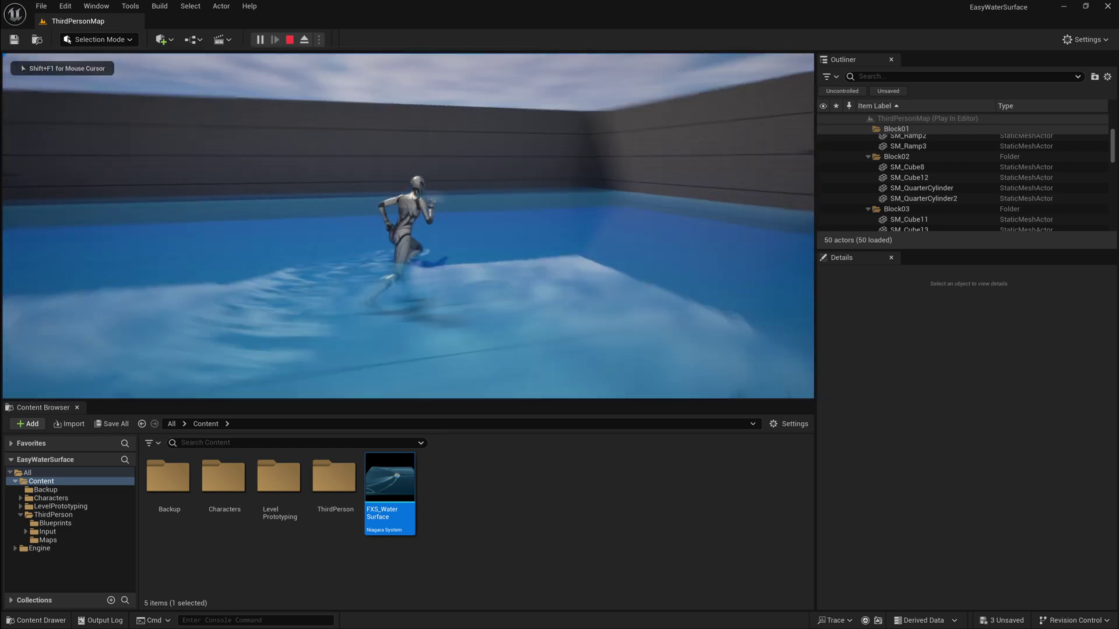
key("w")
key("w")
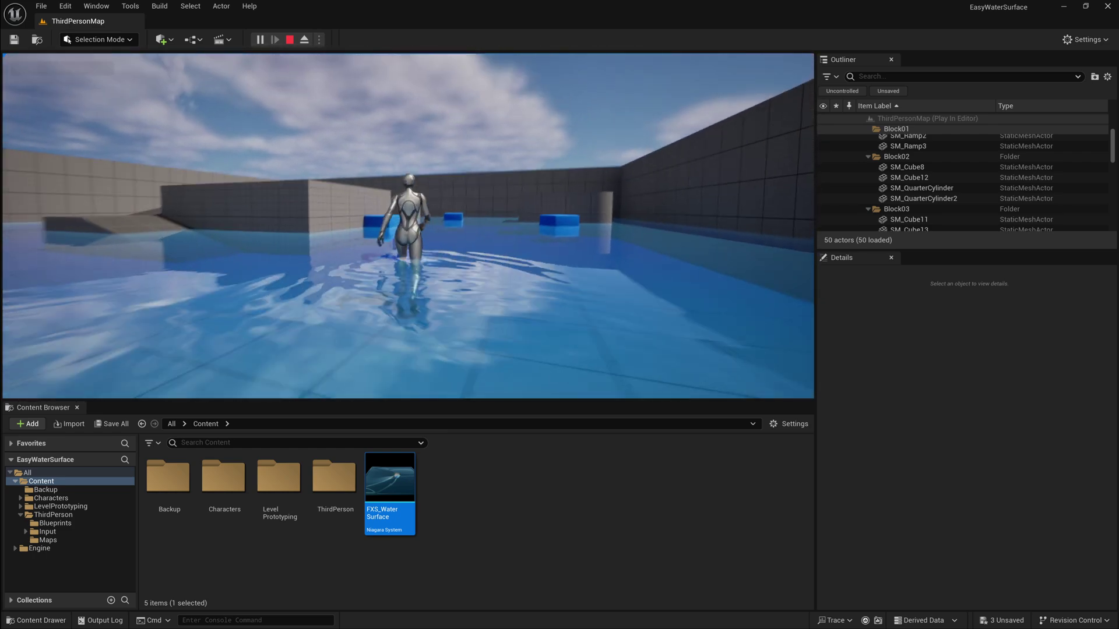
key("d")
key("d")
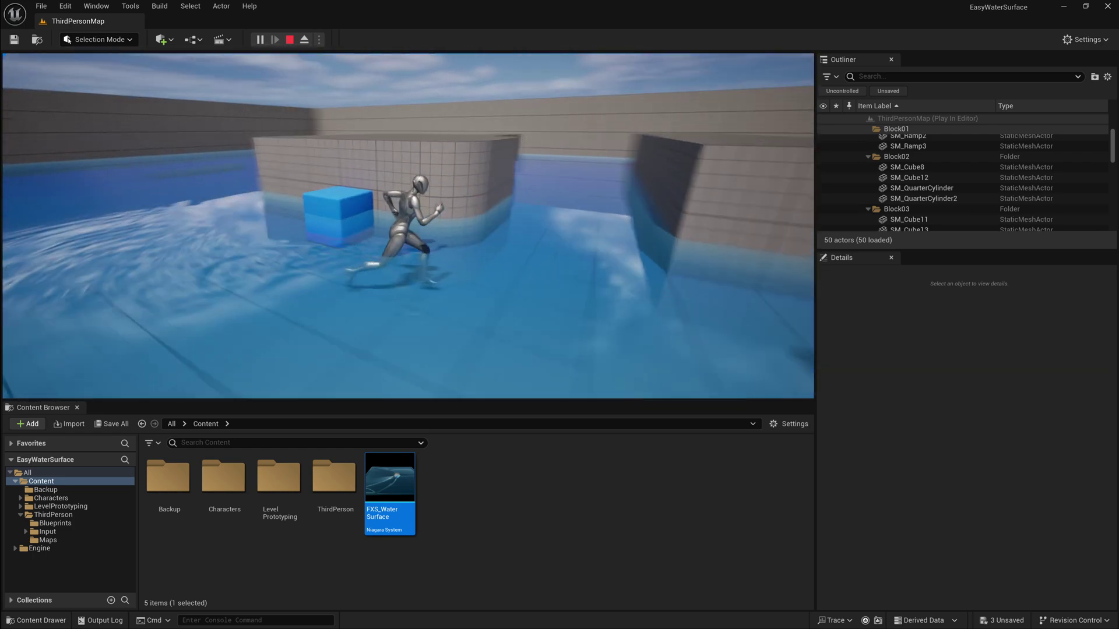
key("w")
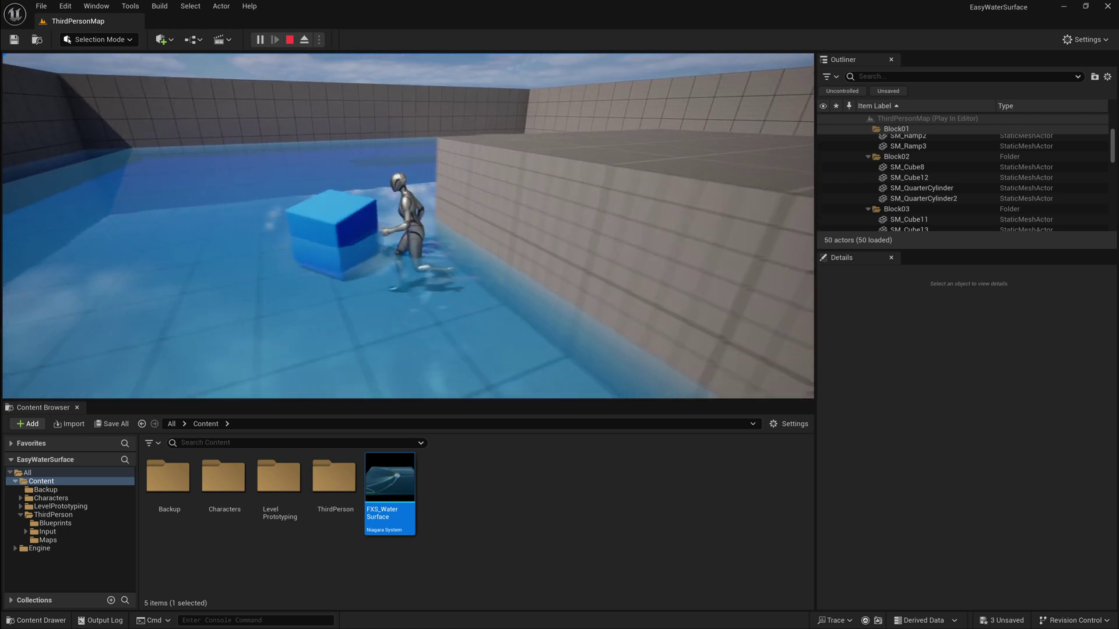
key("w")
key("a")
key("w")
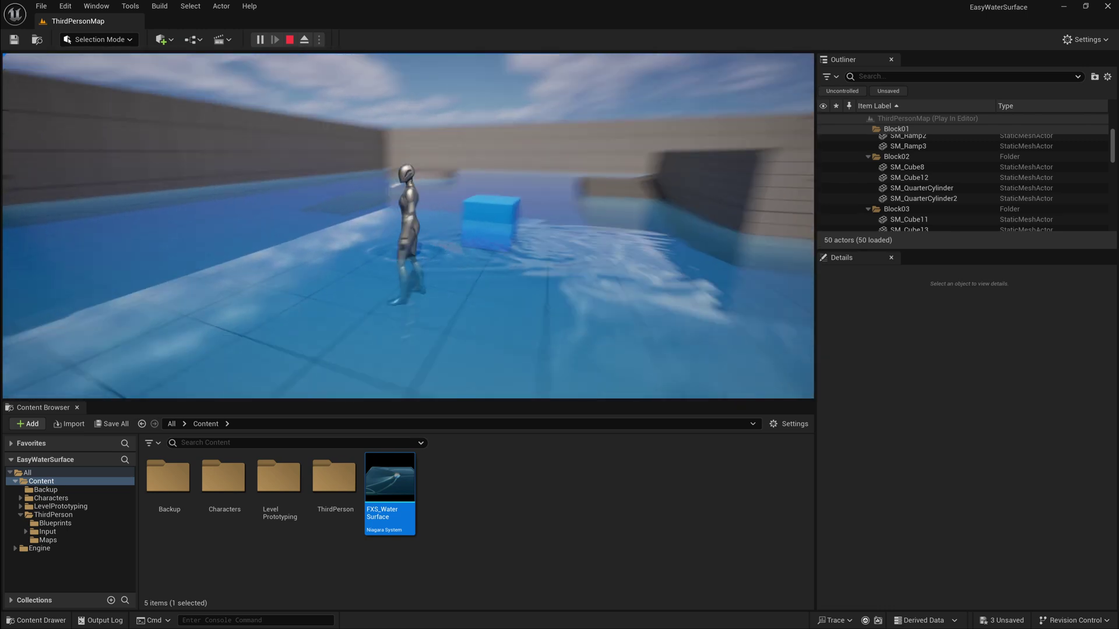
key("Escape")
Select the SM_ChamferCube actor in the level and add the tag "collider" to its component tags and actor tags.
key("d")
right_click_drag(283, 247, 454, 221)
key("w")
left_click(428, 236)
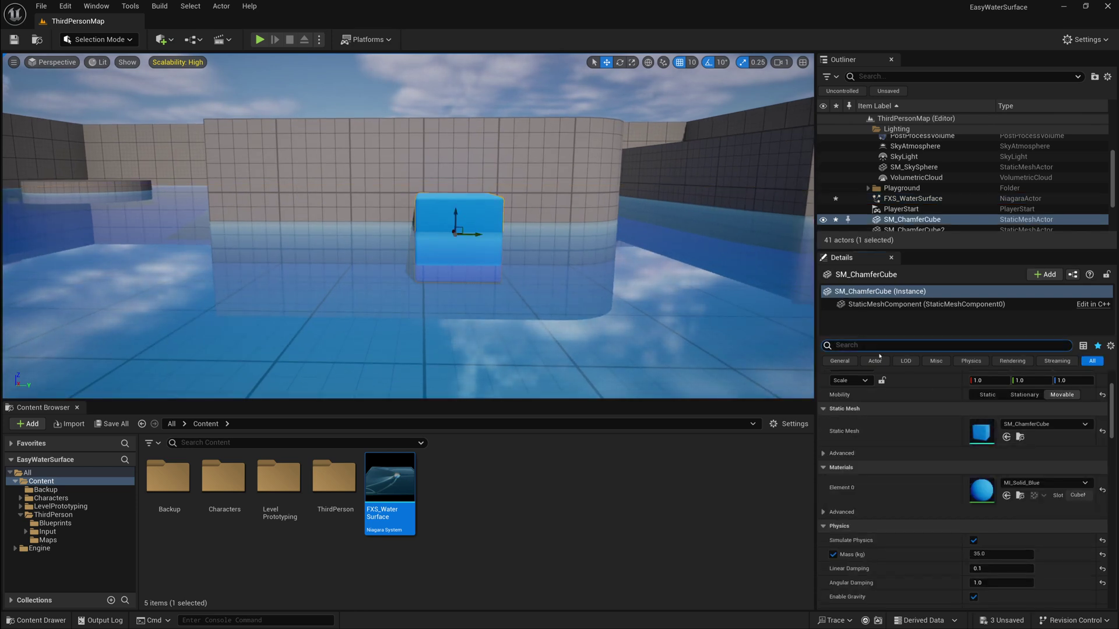
type("Tag")
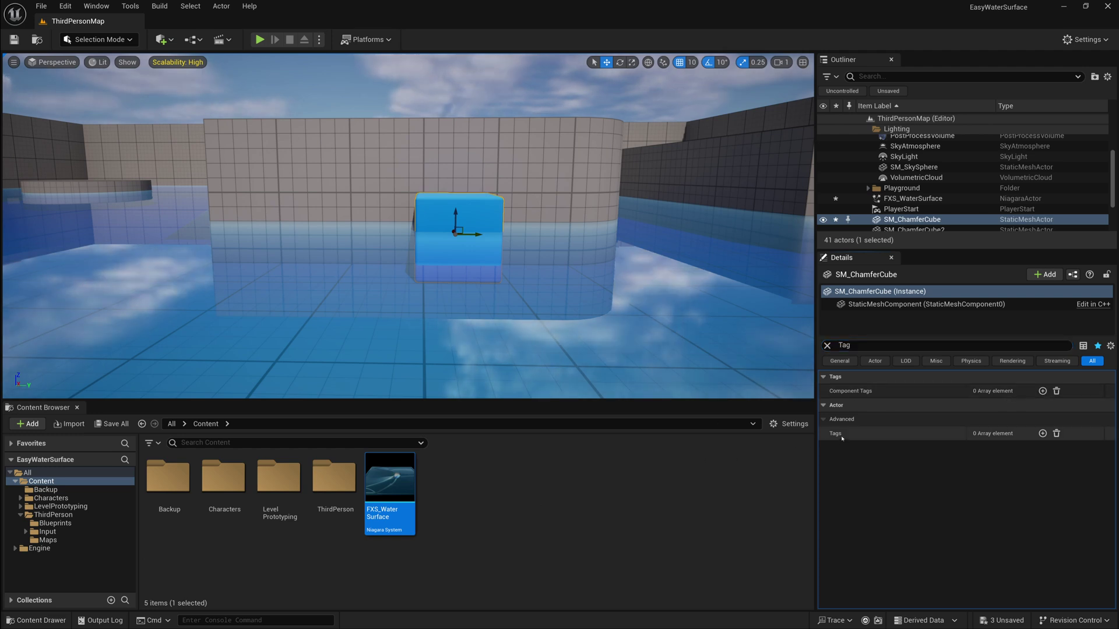
left_click(1043, 391)
left_click(1042, 448)
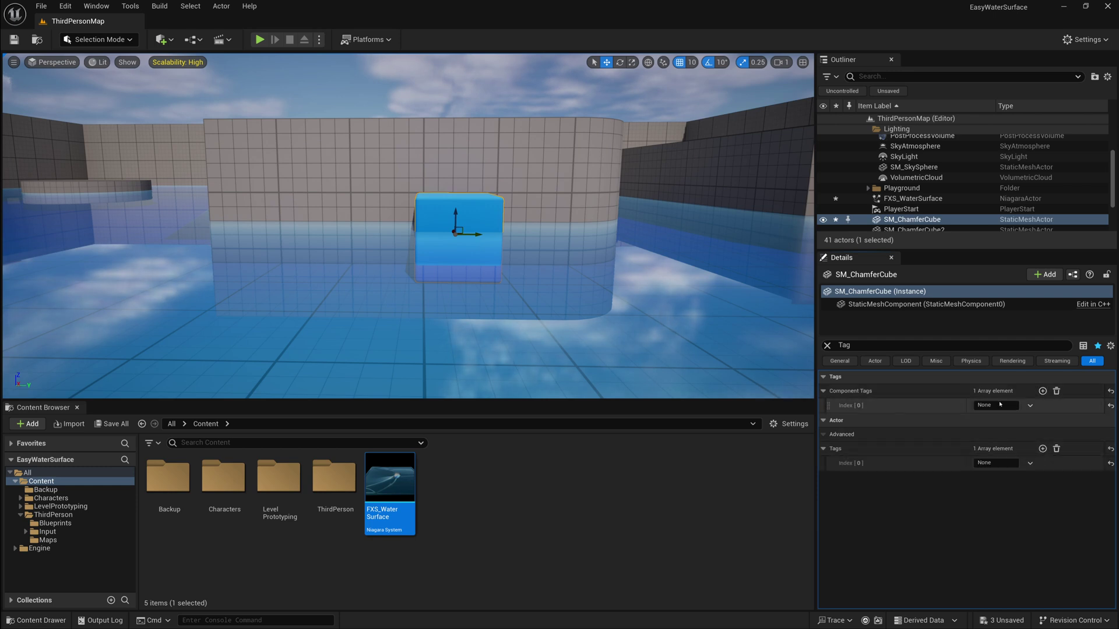
left_click(994, 405)
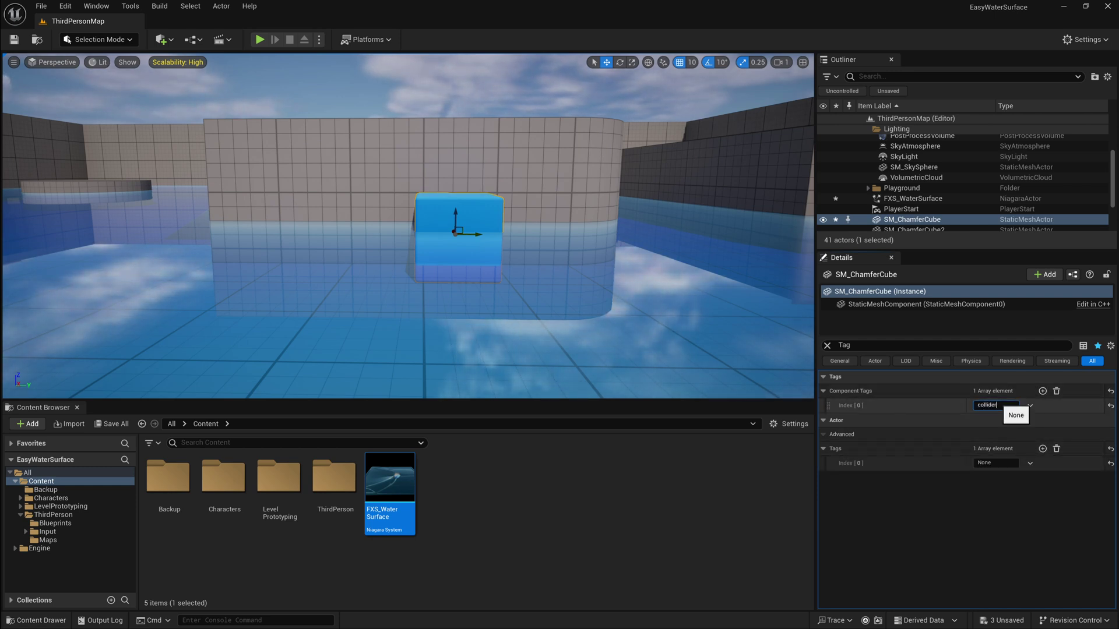
left_click(995, 463)
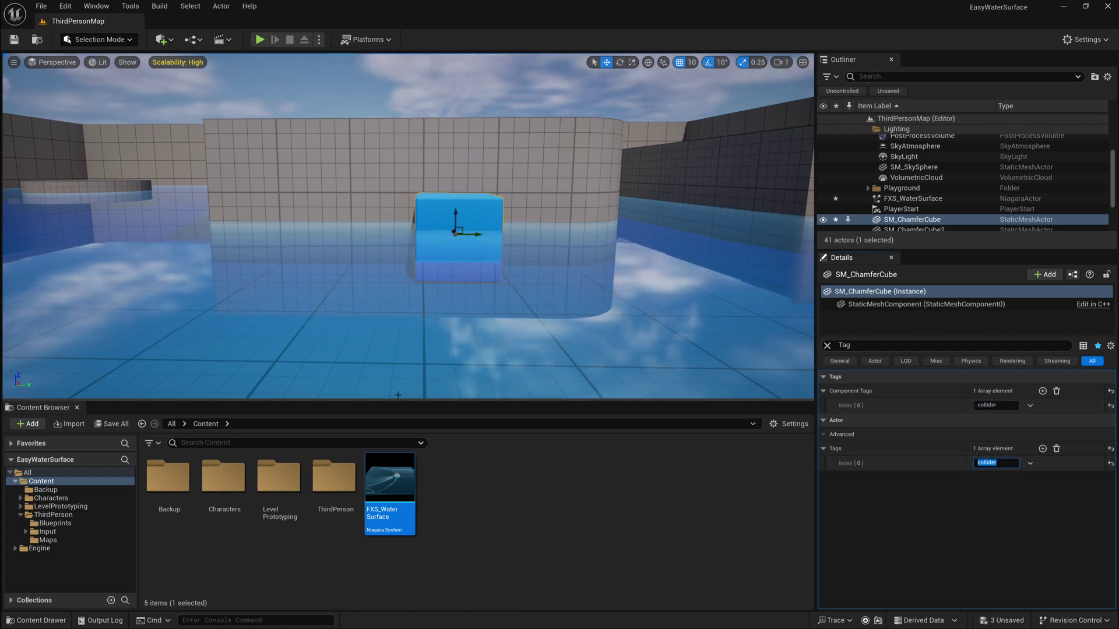
Playtest the level by running the character to the tagged blue cube and pushing it through the water.
key("alt+p")
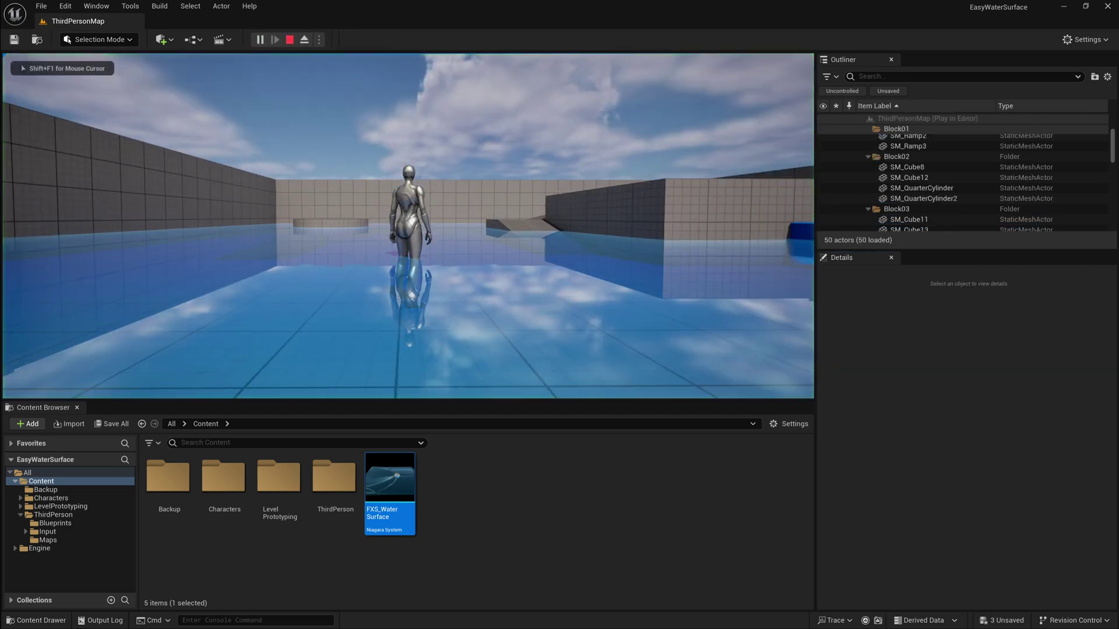
key("d")
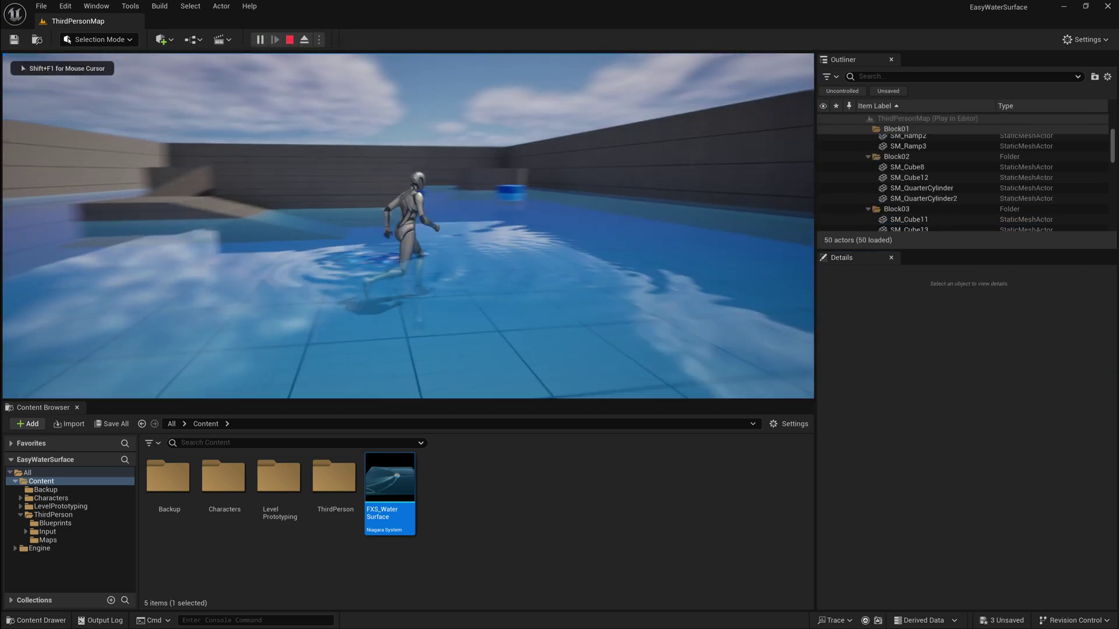
key("w")
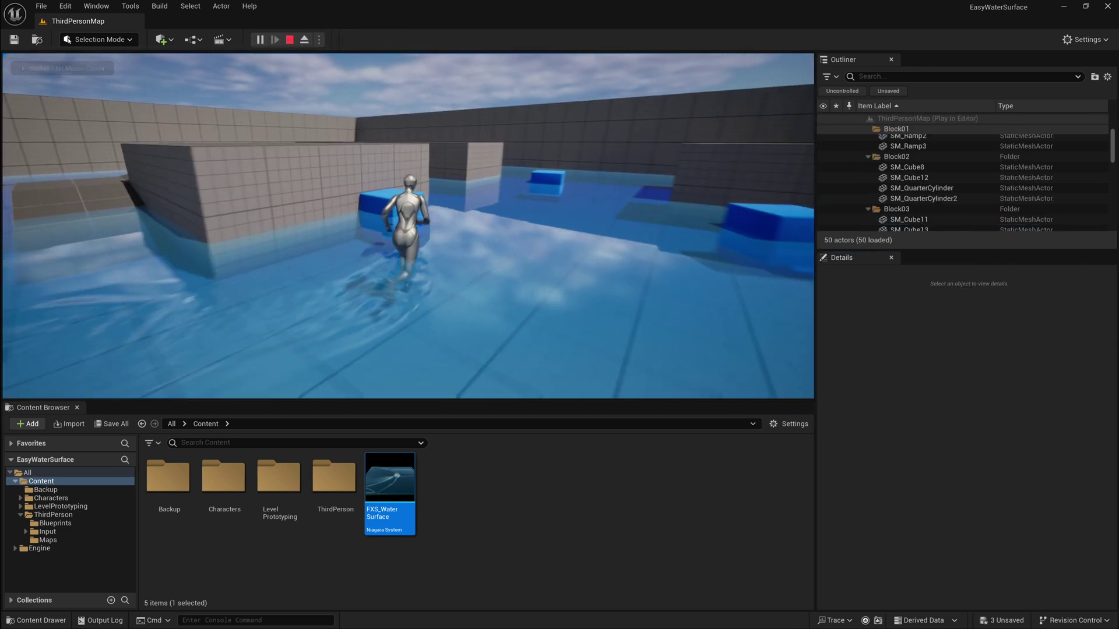
key("w")
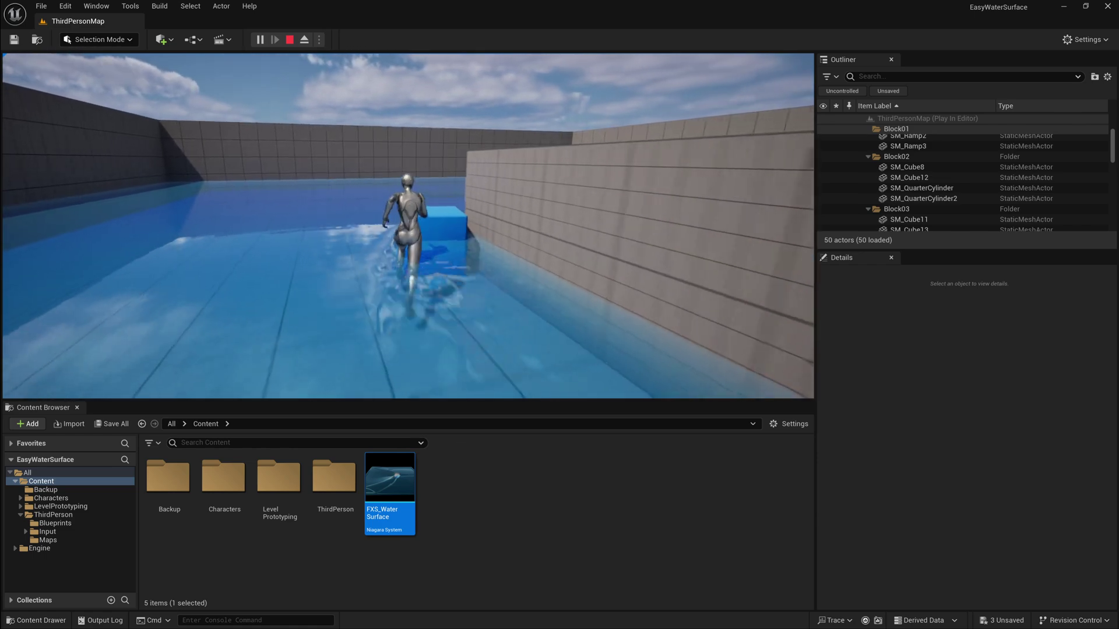
key("w")
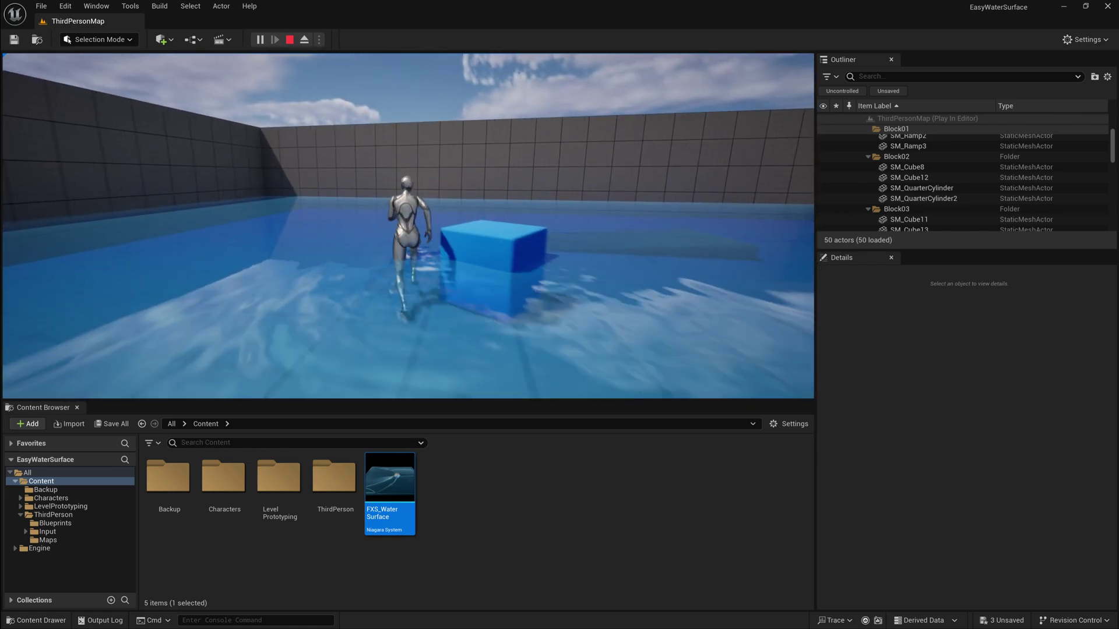
key("d")
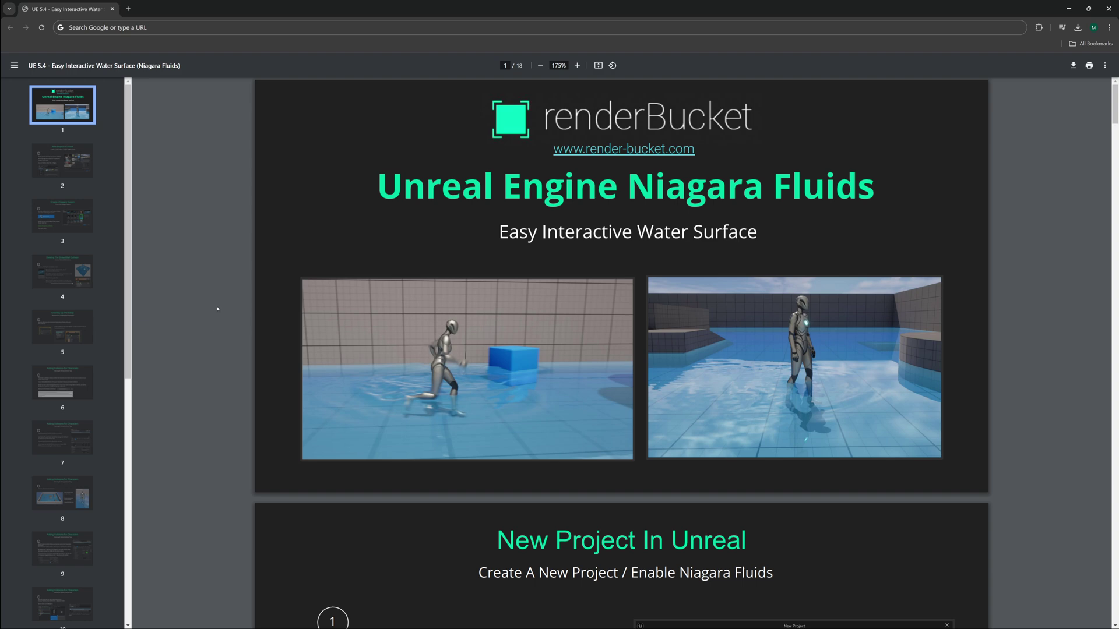
Look through the Easy Interactive Water Surface PDF guide in the browser, from the new project page to the setup clean-up page.
scroll(221, 307, "down", 6)
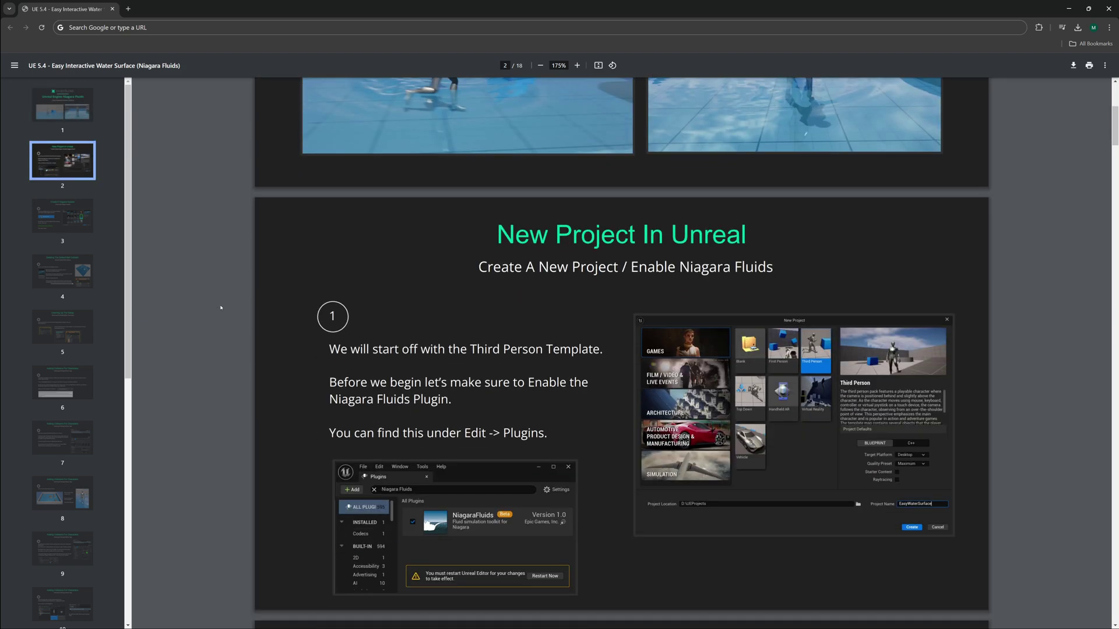
scroll(221, 307, "down", 14)
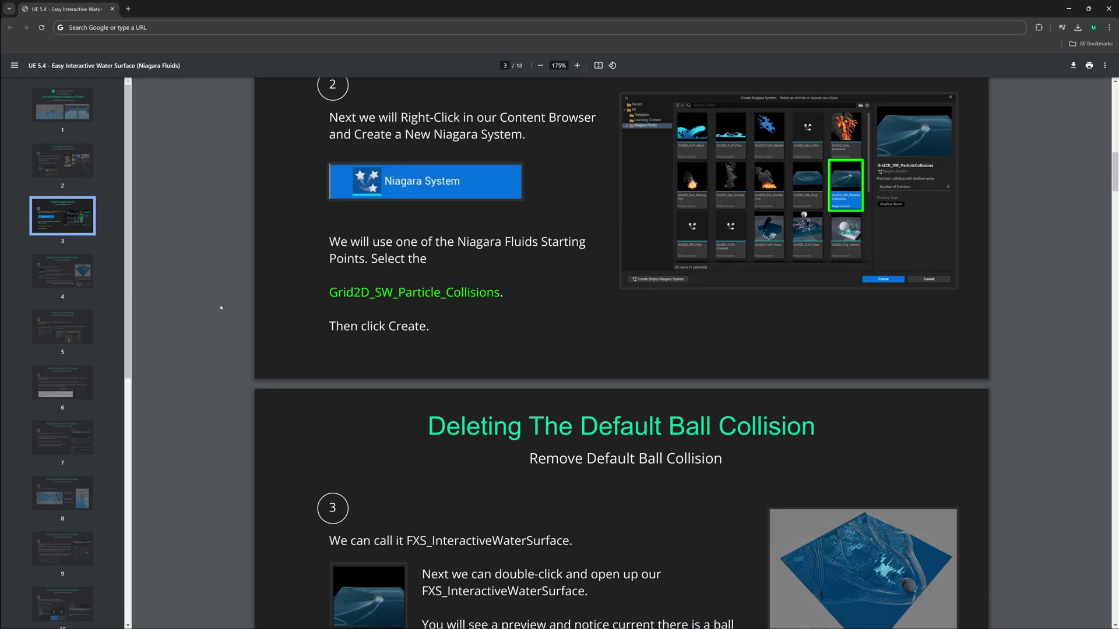
scroll(220, 308, "down", 2)
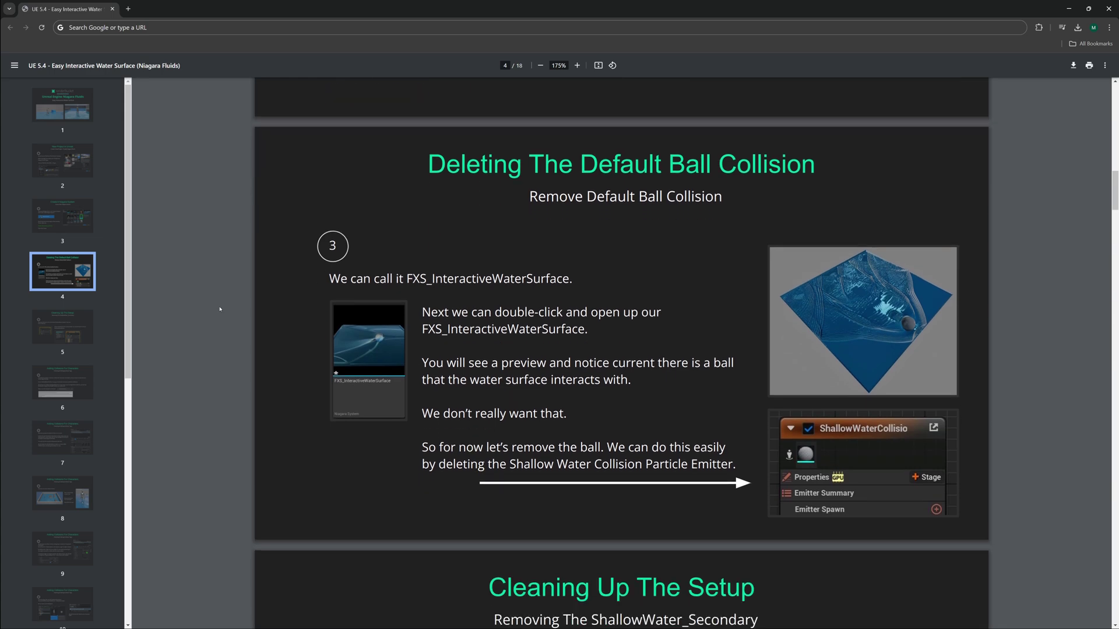
scroll(221, 309, "down", 7)
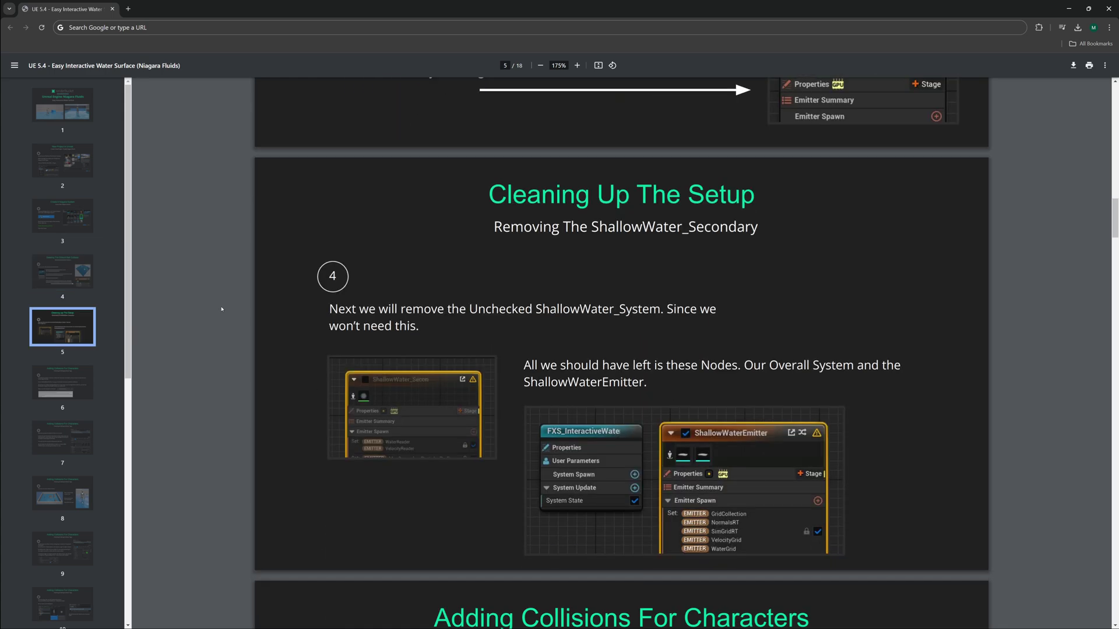
scroll(244, 315, "up", 20)
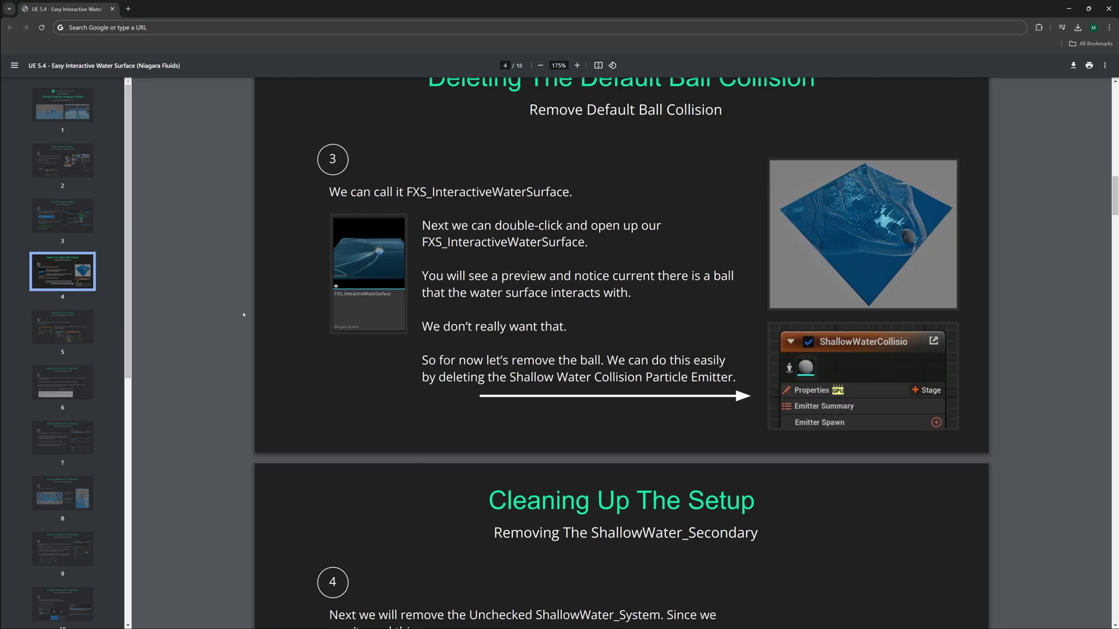